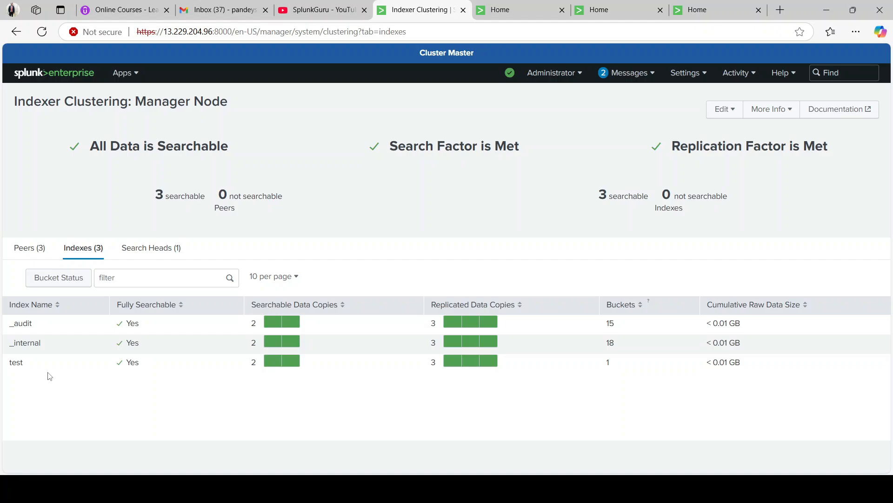
- Check the home pages of the three indexer instances, then return to the cluster master's indexer clustering page
click(512, 12)
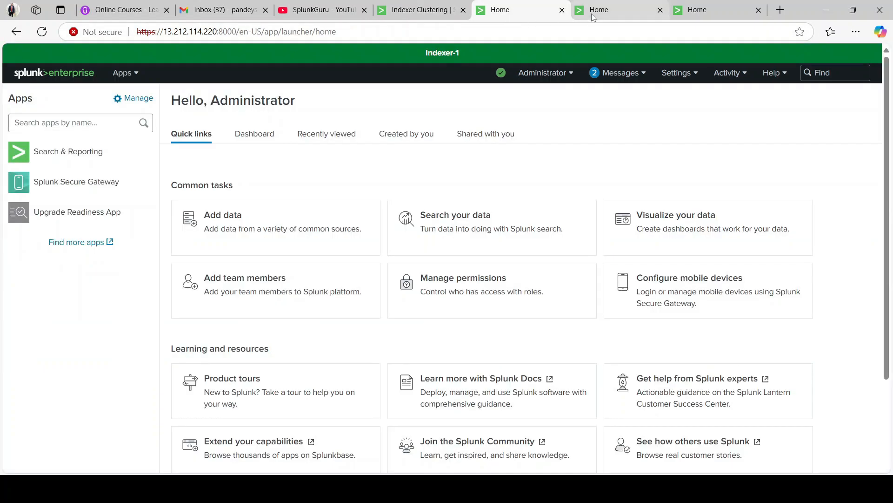
click(593, 14)
click(708, 10)
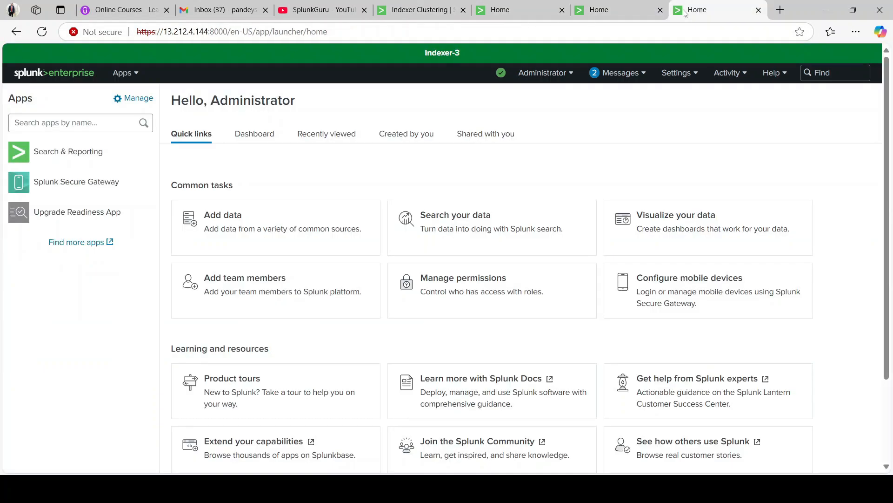
click(500, 16)
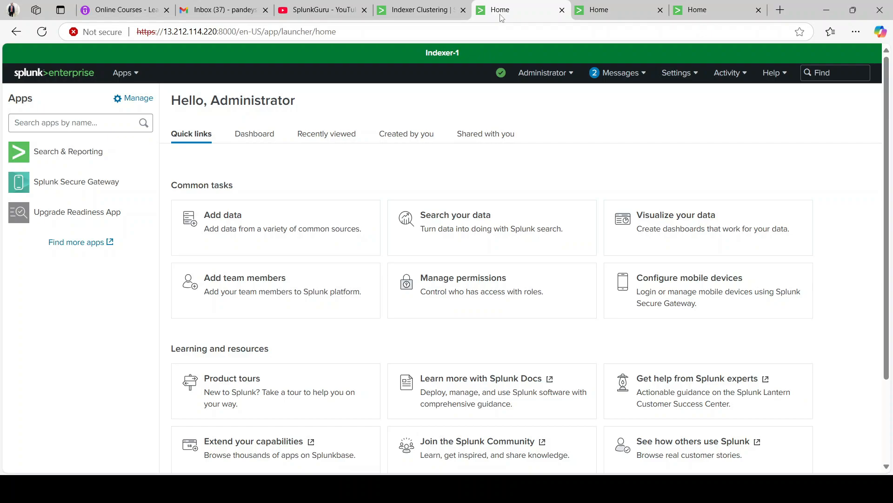
click(600, 16)
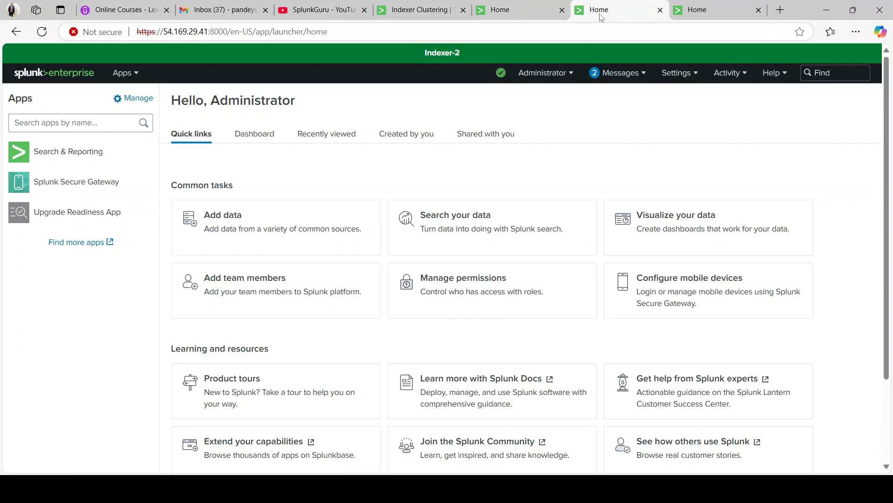
click(693, 15)
click(640, 10)
click(500, 10)
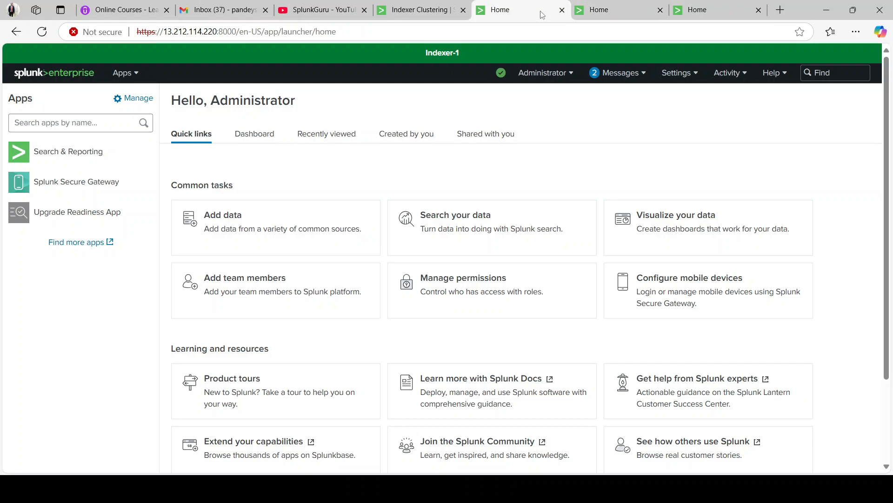
click(419, 12)
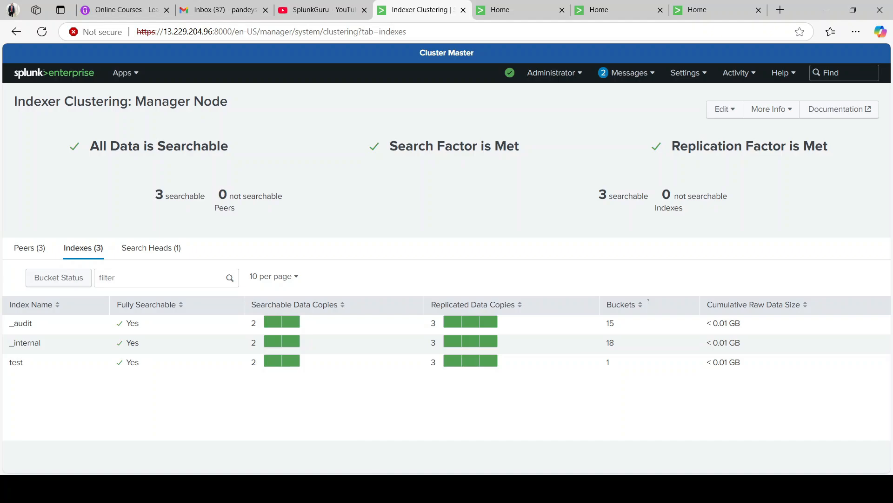
- Clear the terminal in the Cluster Master SSH session
mouse_move(359, 489)
click(359, 400)
text(clear)
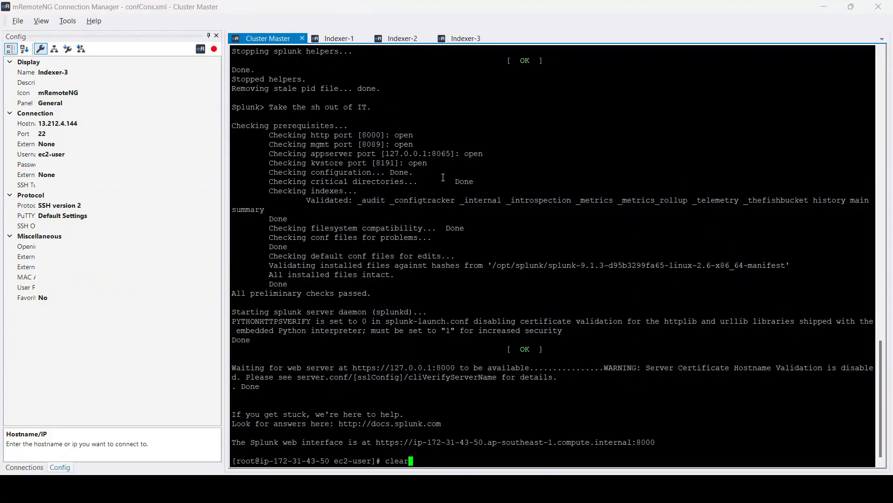
key(Return)
key(Return)
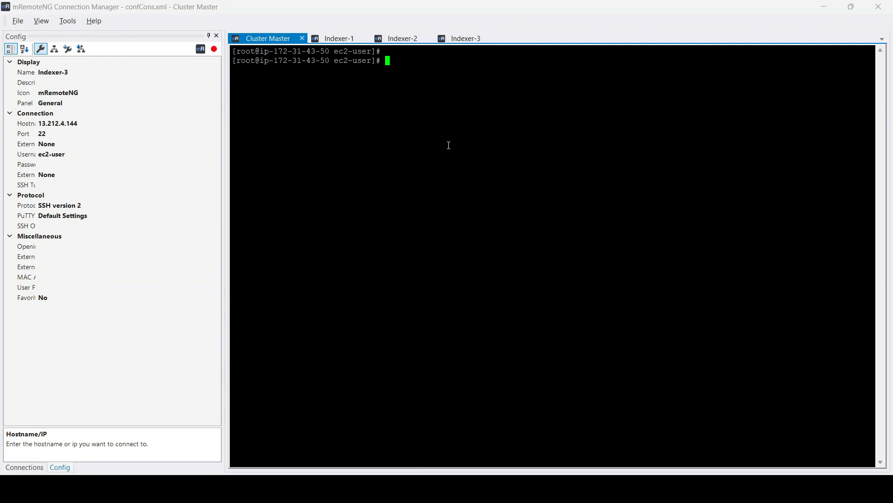
- Change into /opt/splunk/etc/master-apps/ on the cluster master and list its contents
text(vi)
key(BackSpace)
key(BackSpace)
key(BackSpace)
text(cd /opt/splunk/etc/master-apps/)
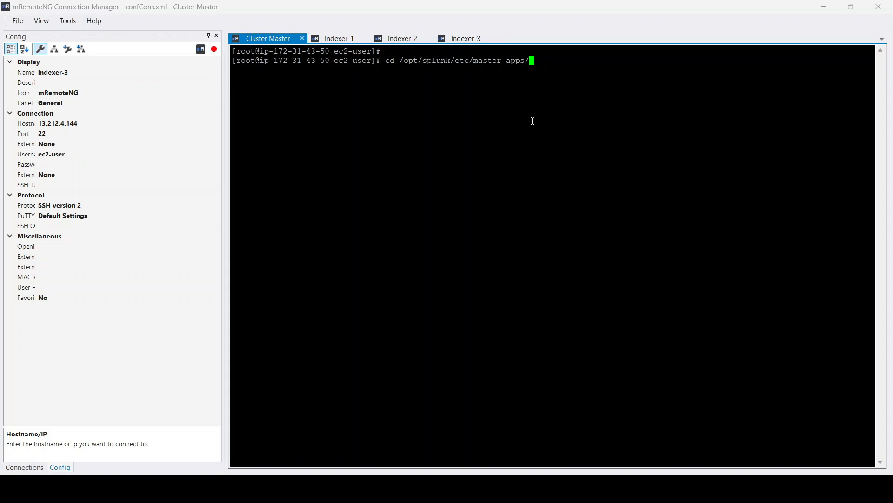
key(Return)
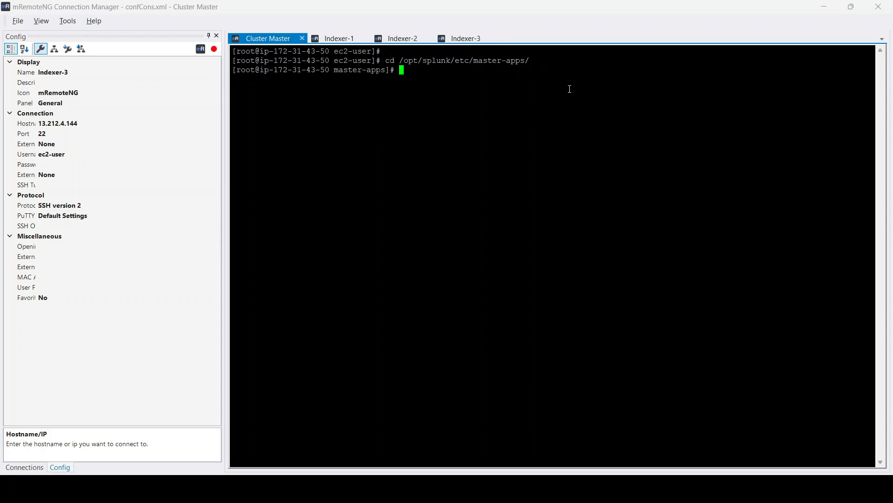
text(ls)
key(Return)
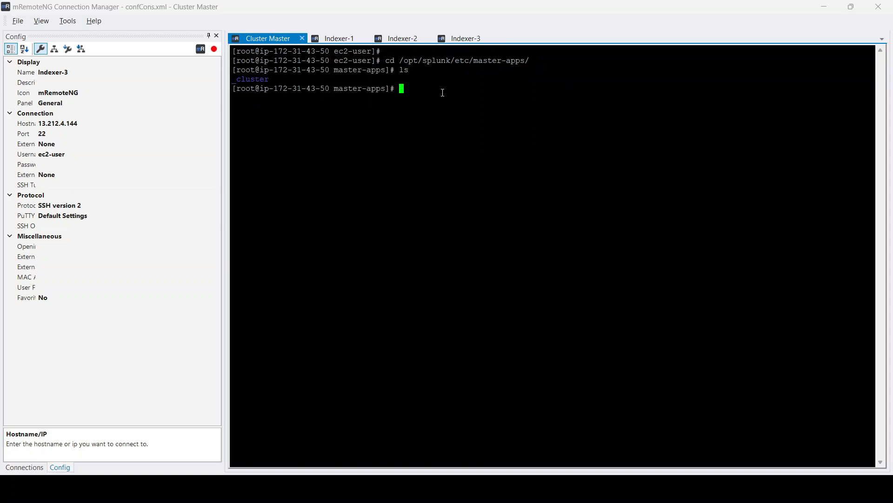
- Create a Splunk_TA_Custom app directory inside master-apps and change into it
text(cd)
key(BackSpace)
key(BackSpace)
key(BackSpace)
text(mkdir)
text(Splunk_TA_Custom)
key(Return)
text(cd S)
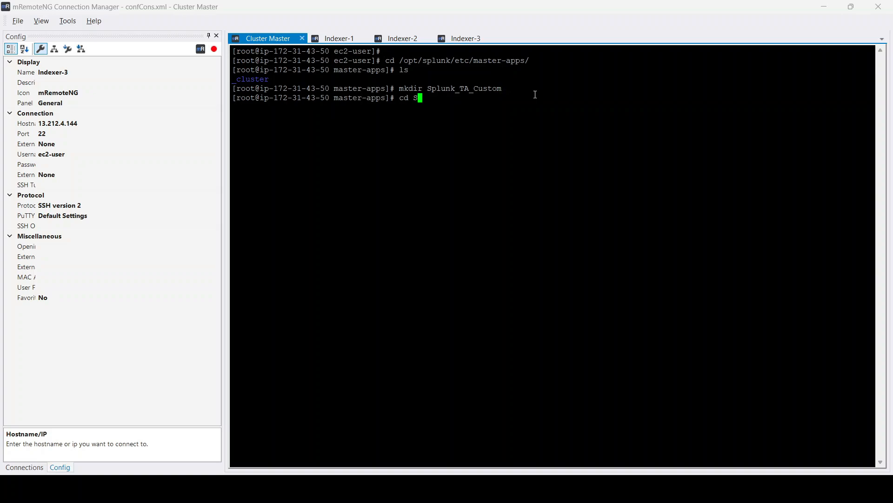
key(Tab)
key(Return)
- Create a local subdirectory in Splunk_TA_Custom and move into it
text(mkdir )
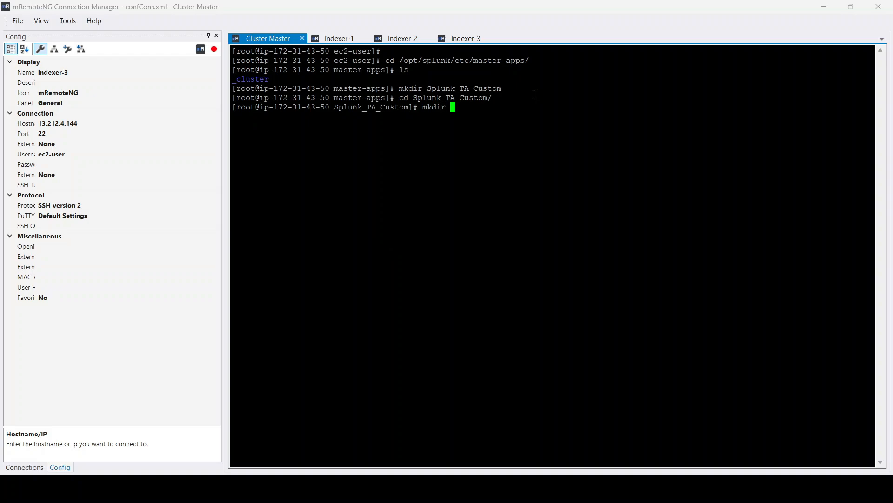
text(local)
key(Return)
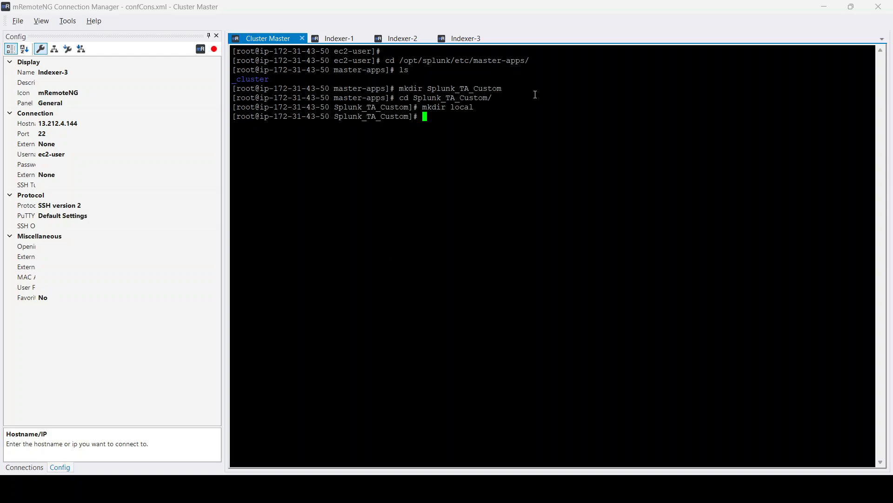
text(cd local/)
key(Return)
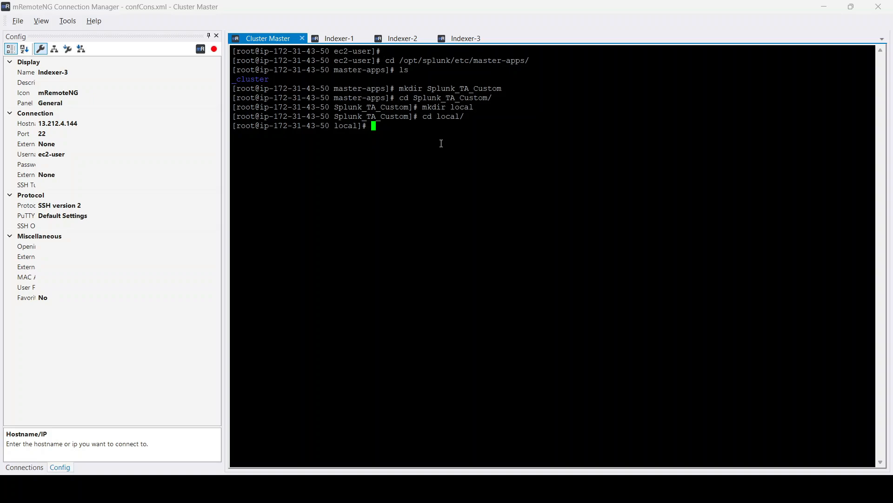
- Create a new indexes.conf file in vi and switch to insert mode
text(vi indexes.conf)
key(Return)
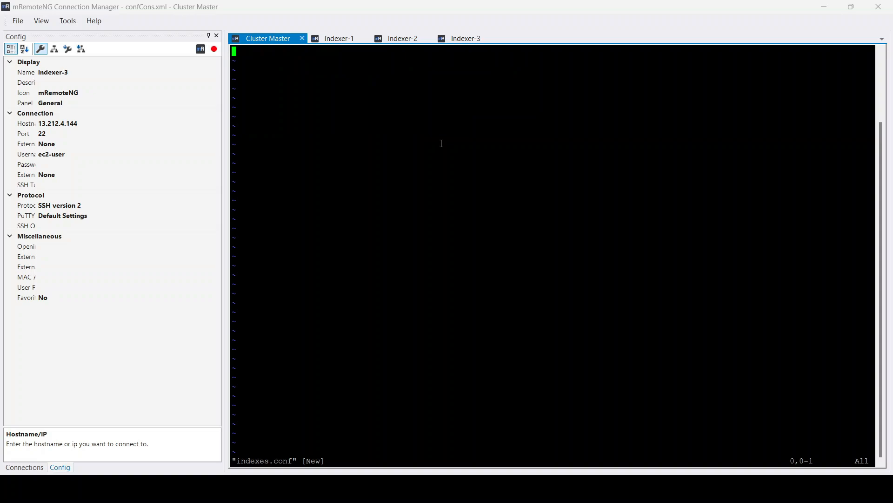
key(i)
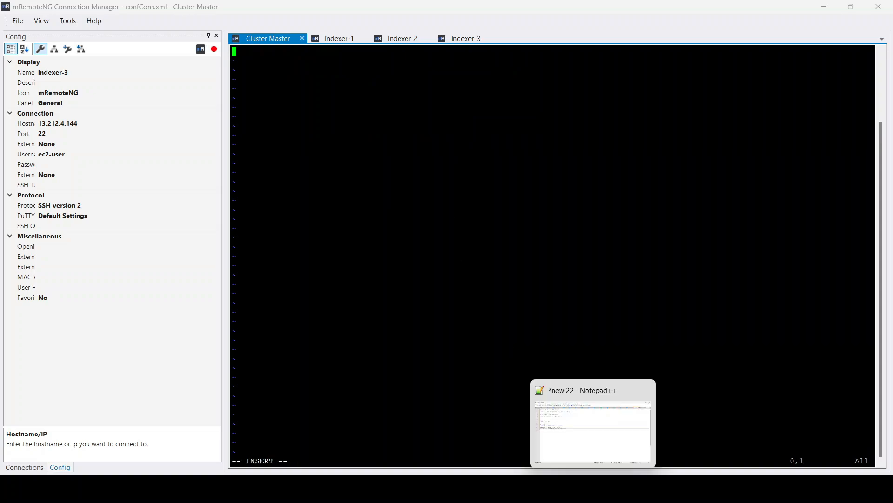
- Review the repFactor and [aws_s3] index stanza notes in Notepad++
click(595, 488)
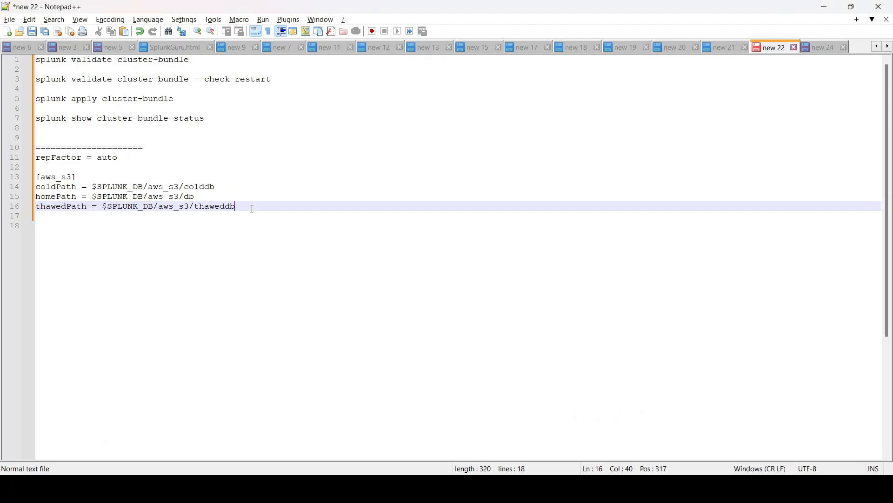
drag(247, 207, 36, 177)
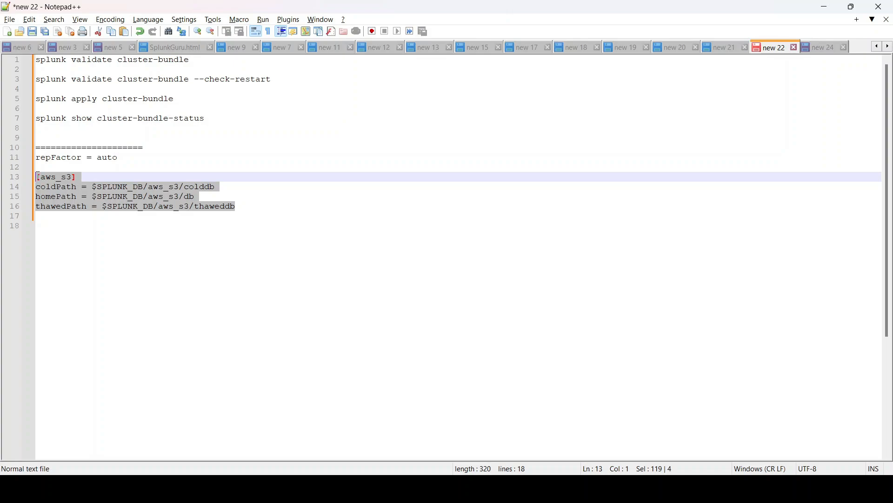
double_click(49, 178)
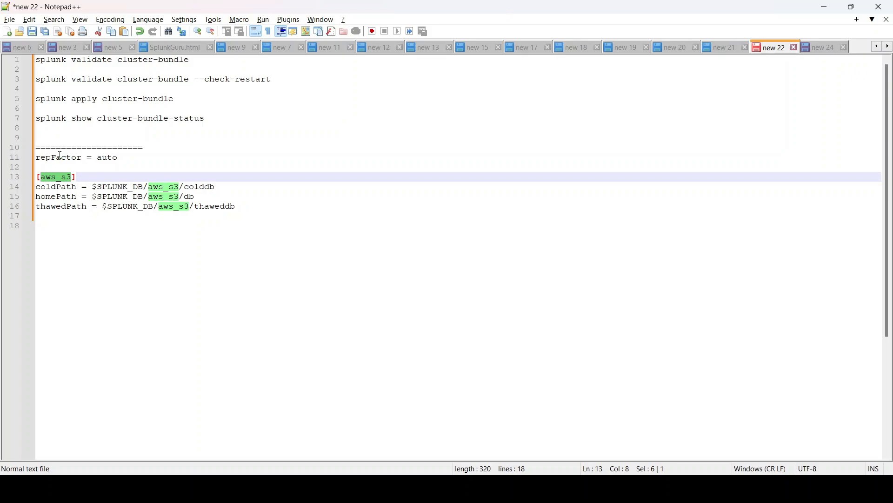
double_click(60, 157)
double_click(108, 158)
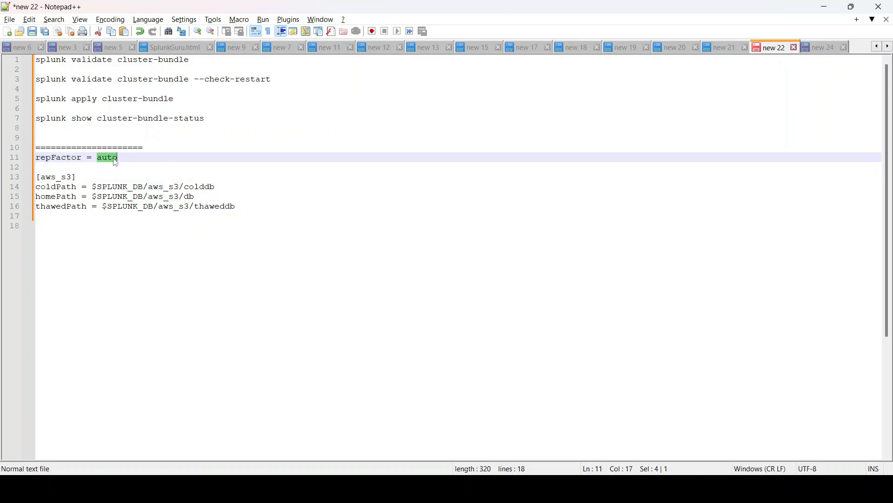
double_click(67, 158)
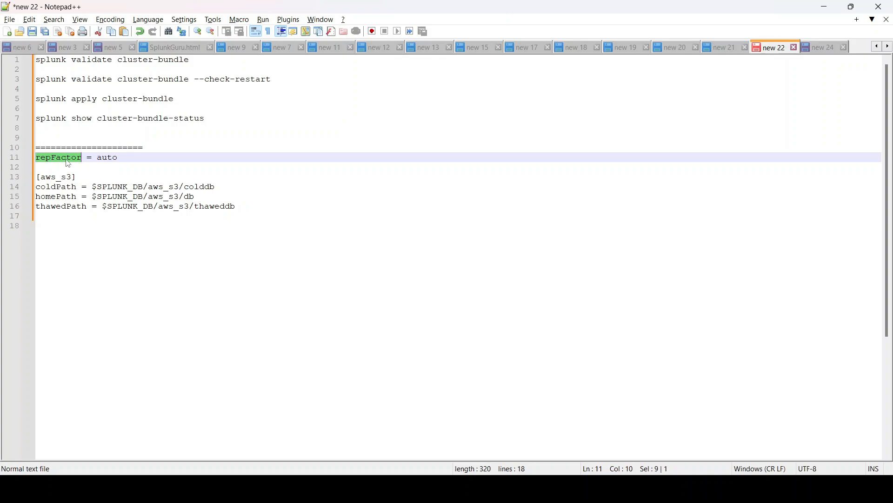
double_click(106, 158)
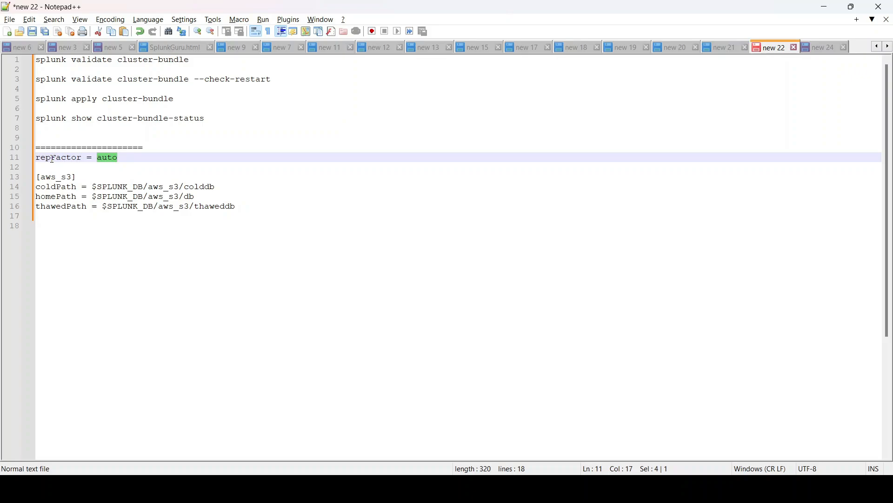
click(142, 159)
double_click(57, 159)
click(105, 161)
double_click(63, 160)
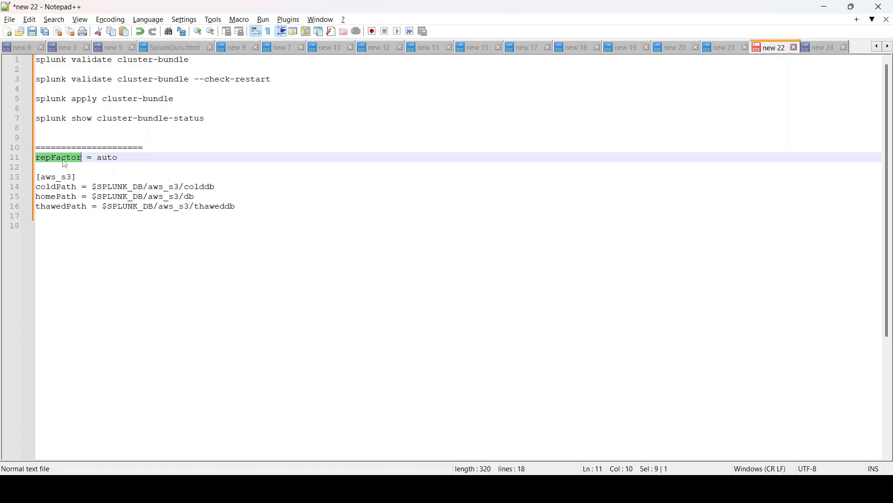
click(113, 158)
drag(118, 158, 29, 165)
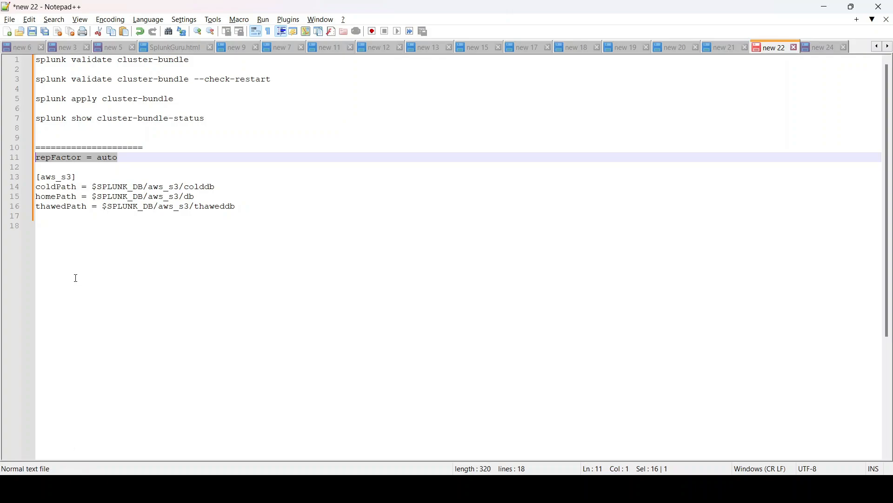
- Copy the repFactor = auto line and the [aws_s3] stanza with its coldPath, homePath and thawedPath lines
click(82, 197)
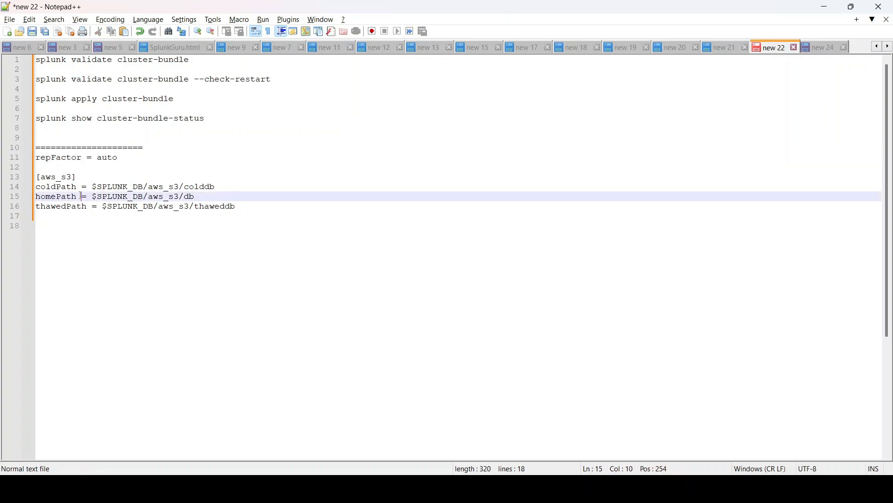
click(61, 226)
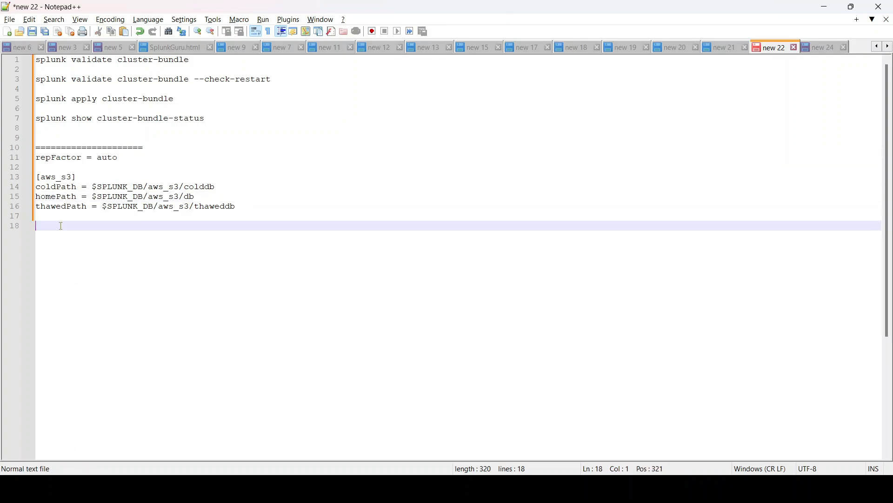
click(37, 207)
click(37, 216)
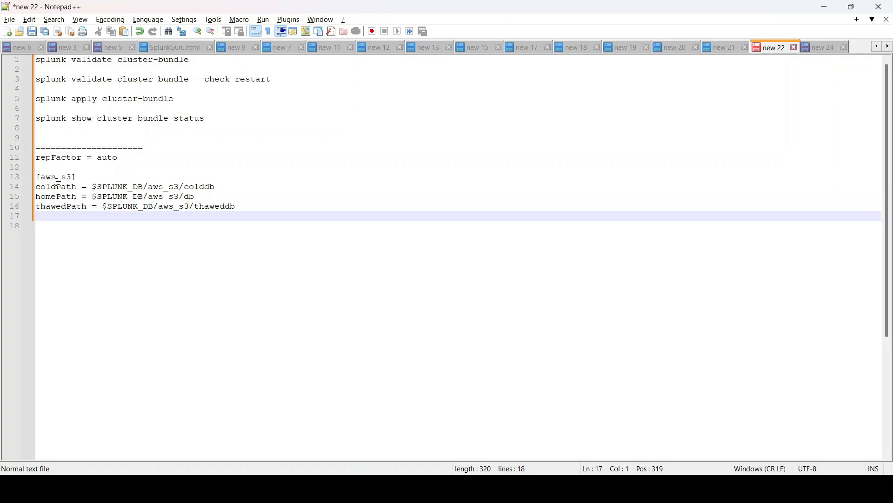
double_click(45, 178)
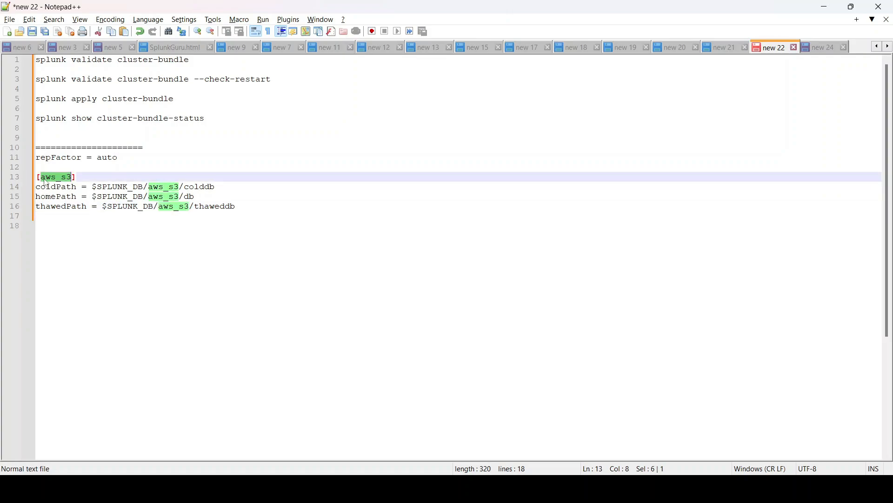
click(130, 157)
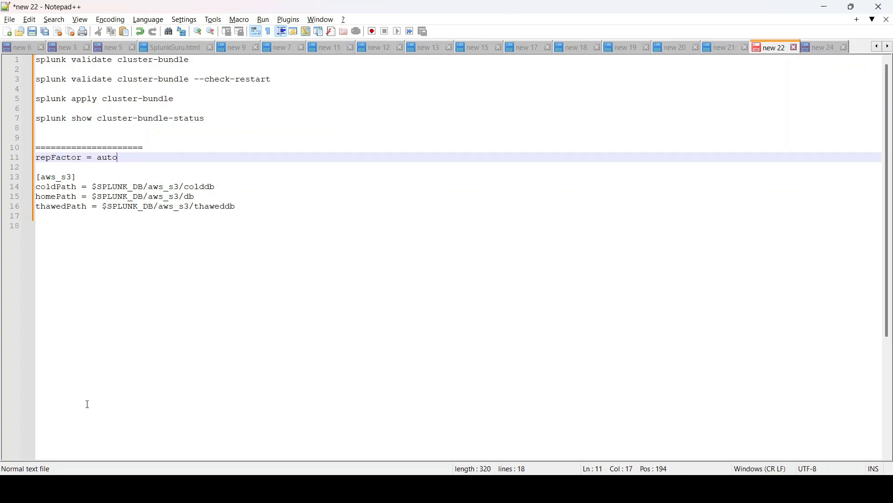
drag(238, 208, 18, 165)
key(ctrl+c)
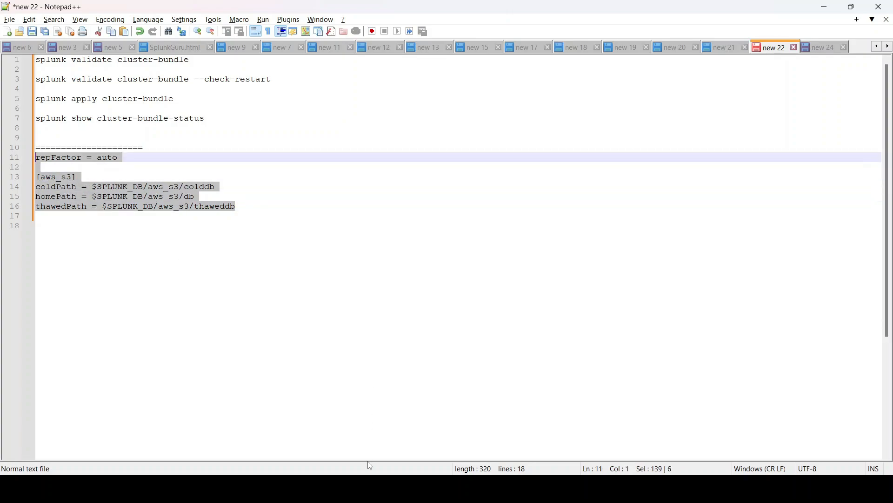
click(368, 434)
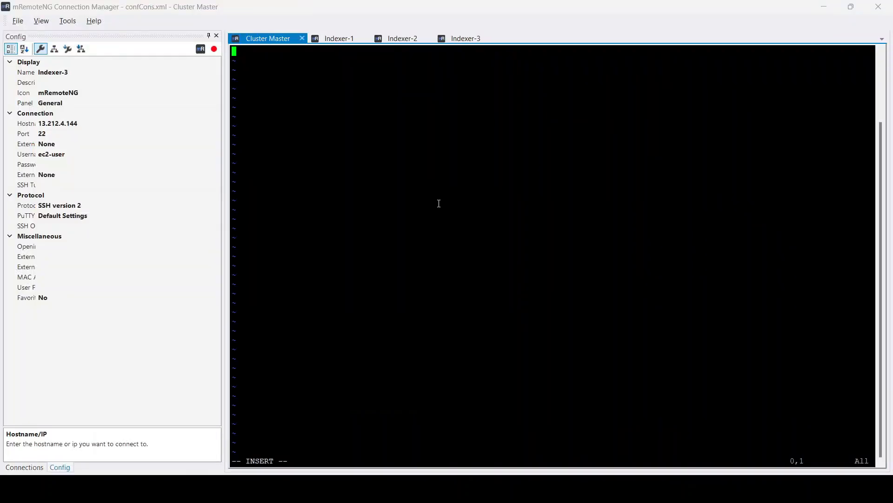
- Paste the copied stanza into indexes.conf, then save and quit vi
right_click(442, 148)
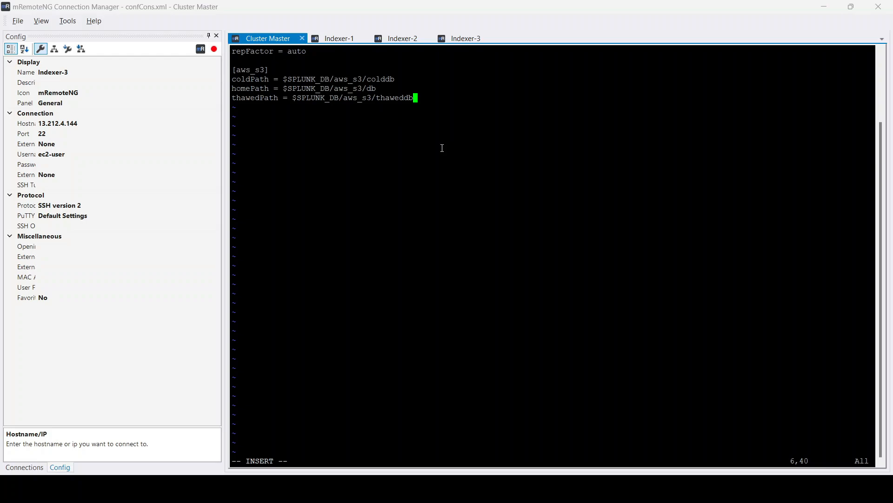
key(Escape)
text(:wq)
key(Return)
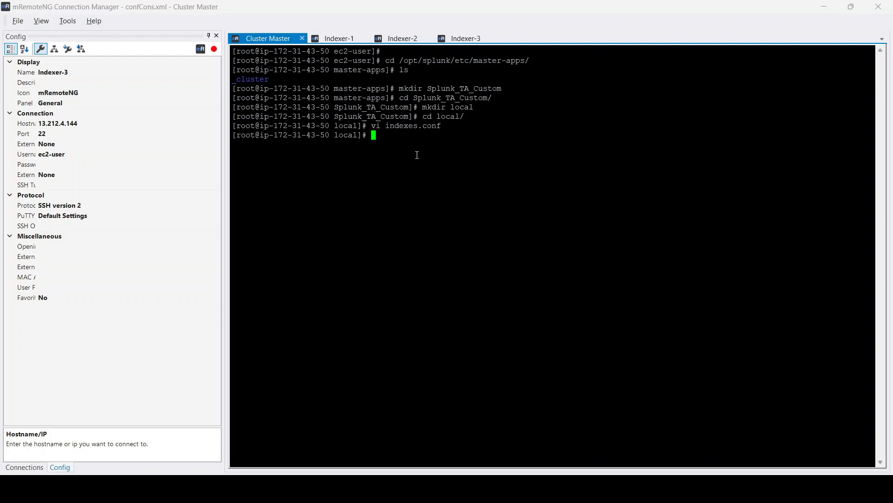
key(Return)
text(/opt/)
key(BackSpace)
key(BackSpace)
key(BackSpace)
key(BackSpace)
key(BackSpace)
- Open Indexer-1's Indexes page and filter it for aws
click(564, 423)
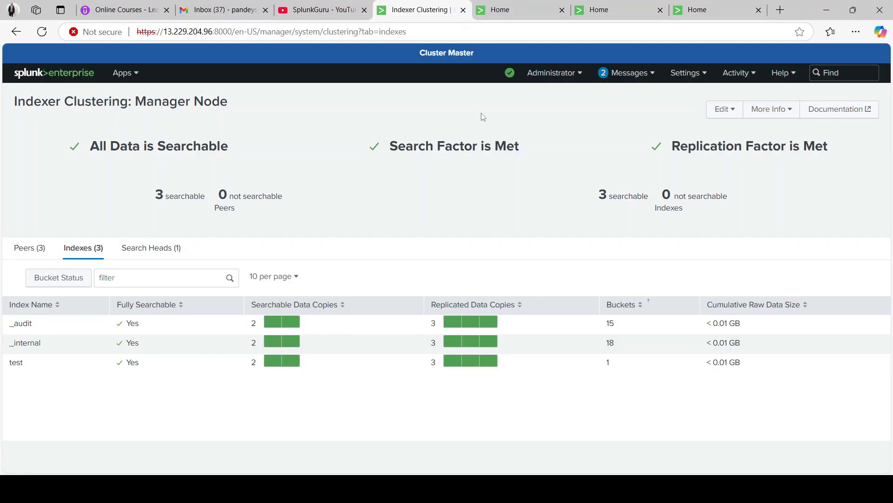
click(505, 6)
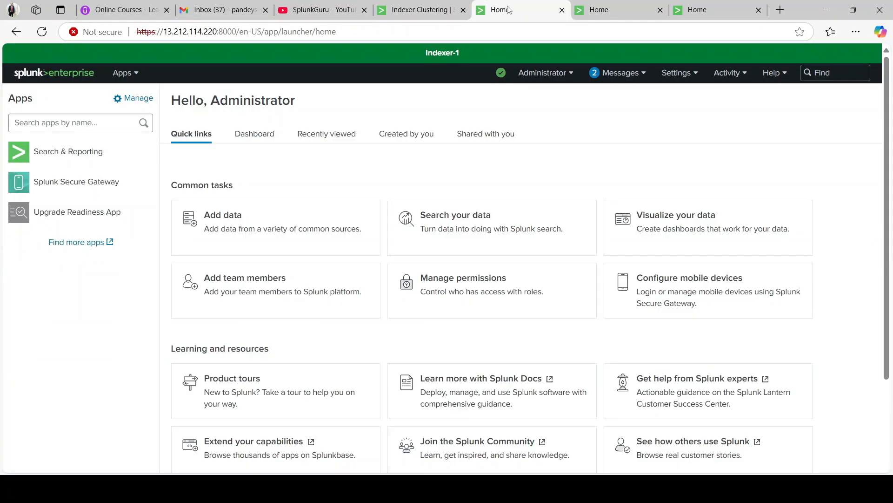
click(691, 75)
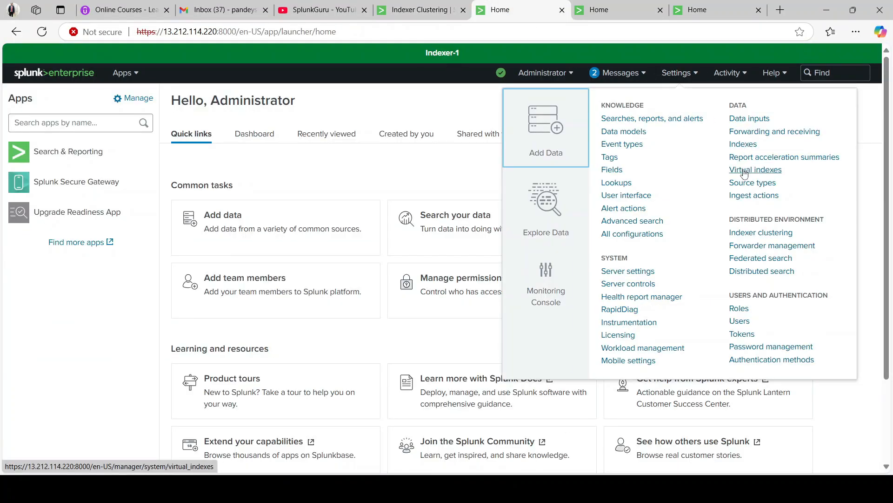
click(744, 146)
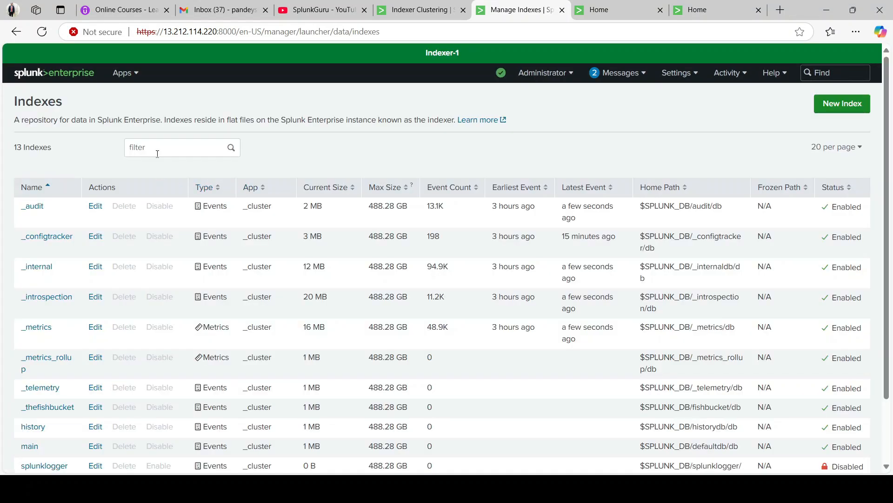
click(157, 154)
text(aws)
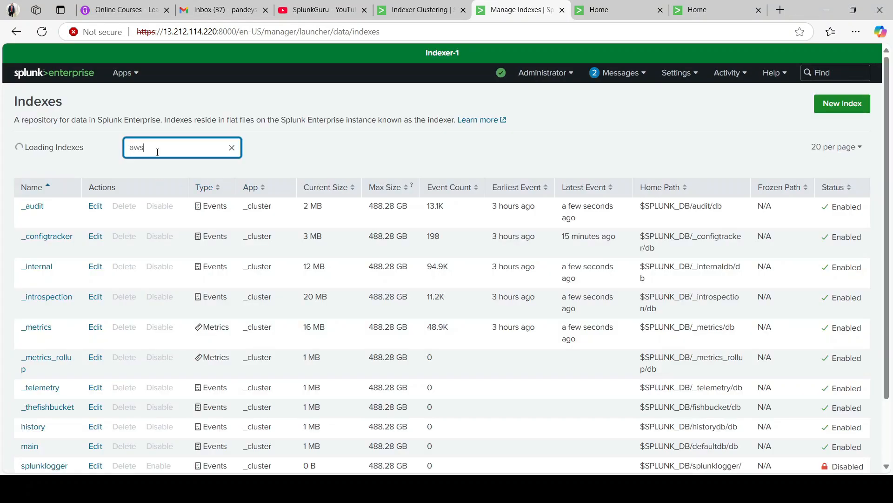
- Open Indexer-2's Indexes page and filter it for aws
click(617, 8)
click(686, 75)
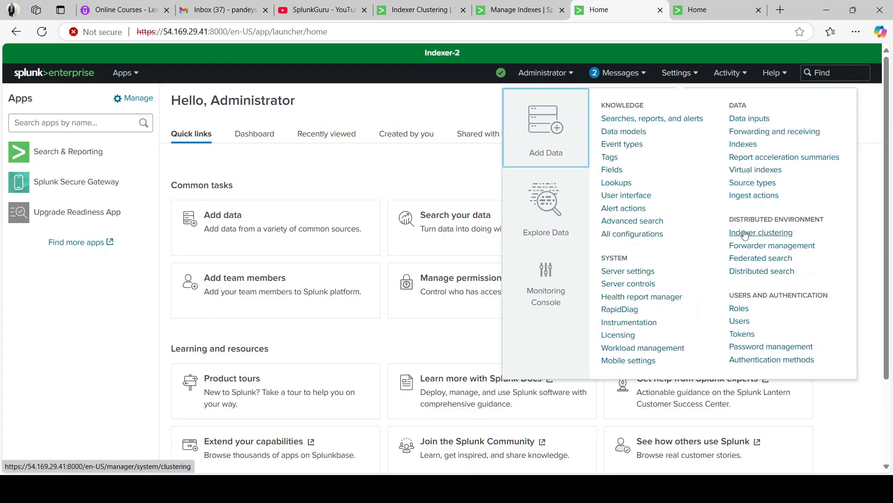
click(745, 145)
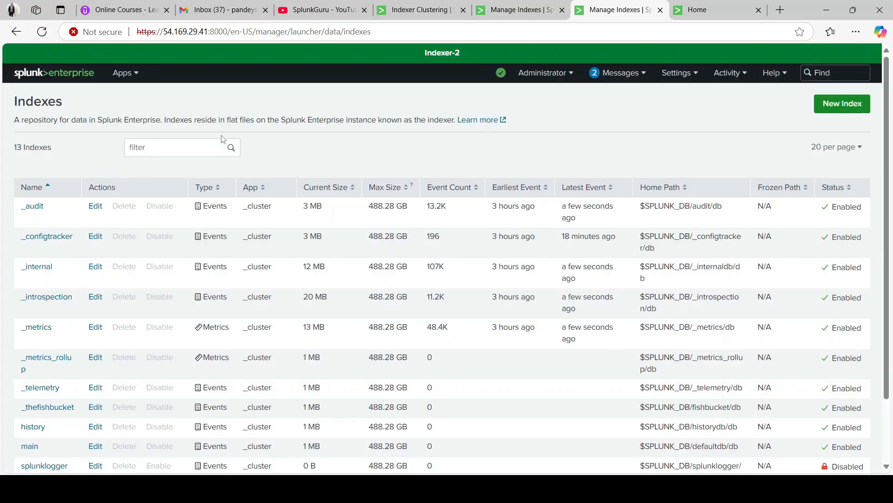
click(155, 147)
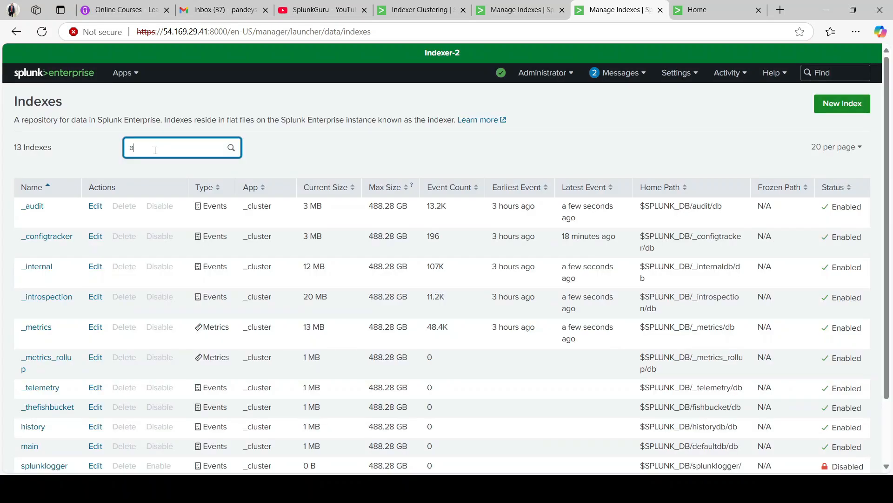
text(aws)
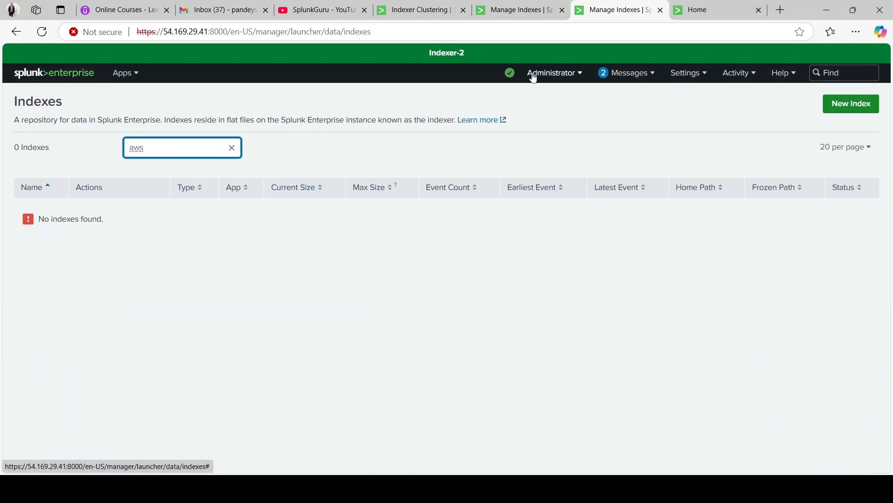
- Open Indexer-3's Indexes page and filter it for aws
click(714, 9)
click(684, 80)
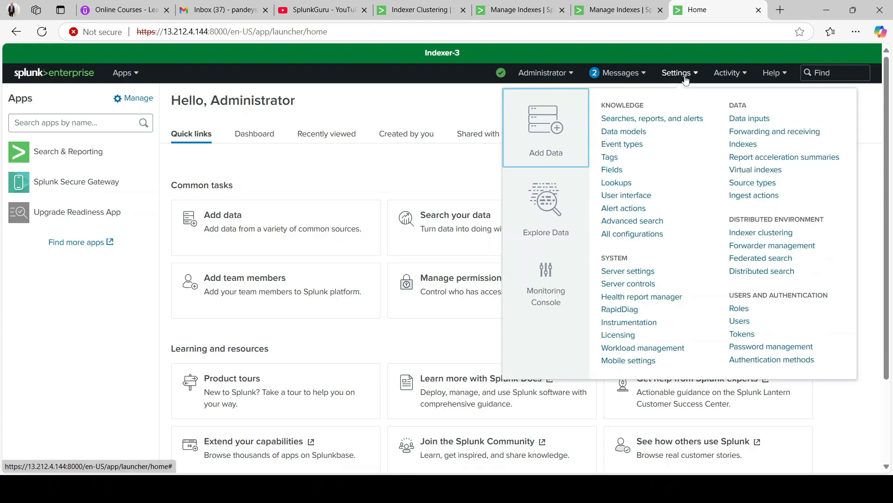
click(745, 147)
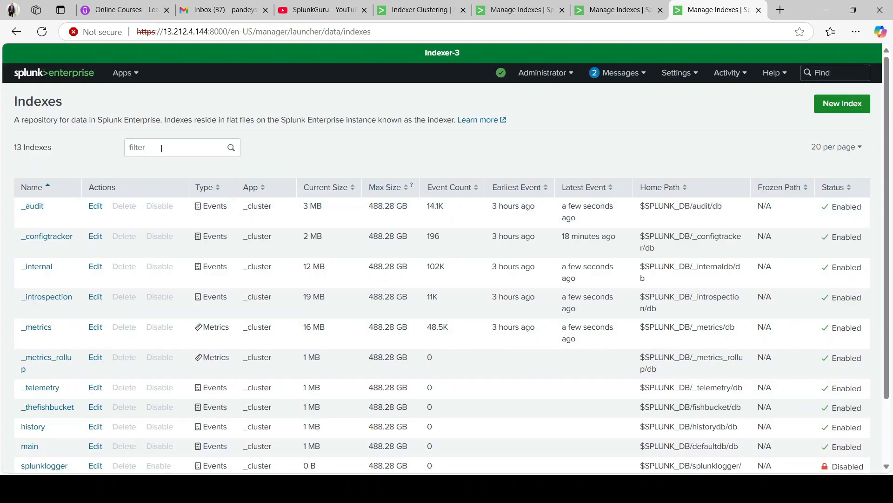
click(161, 147)
text(aws)
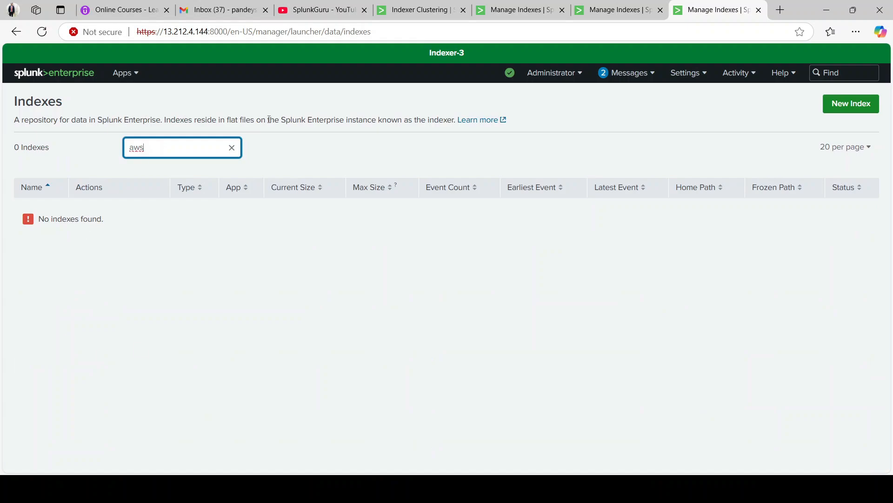
click(605, 10)
click(535, 10)
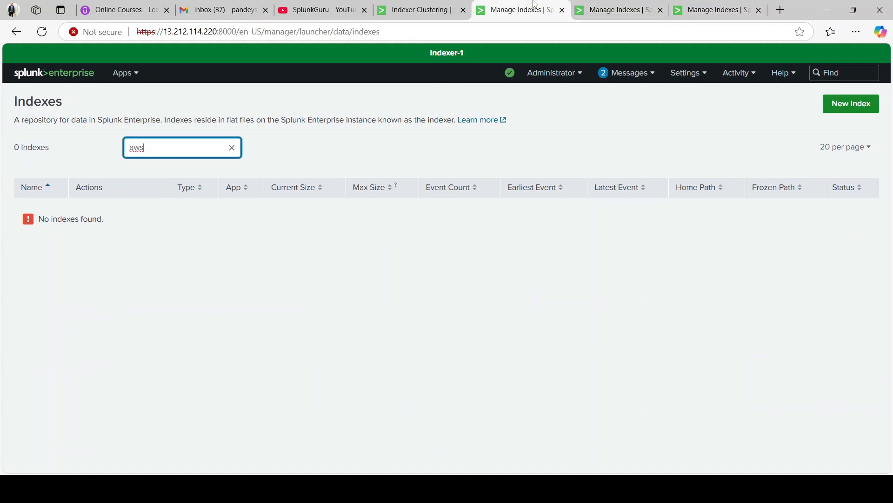
click(418, 6)
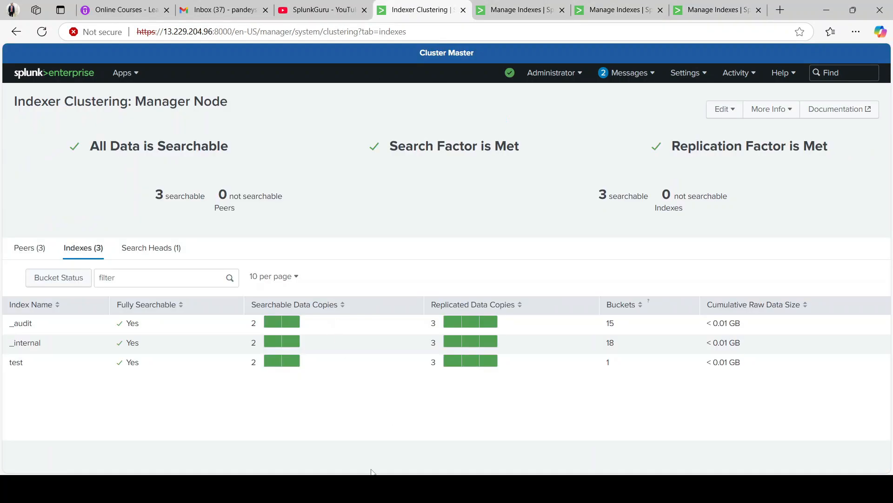
mouse_move(363, 489)
click(356, 414)
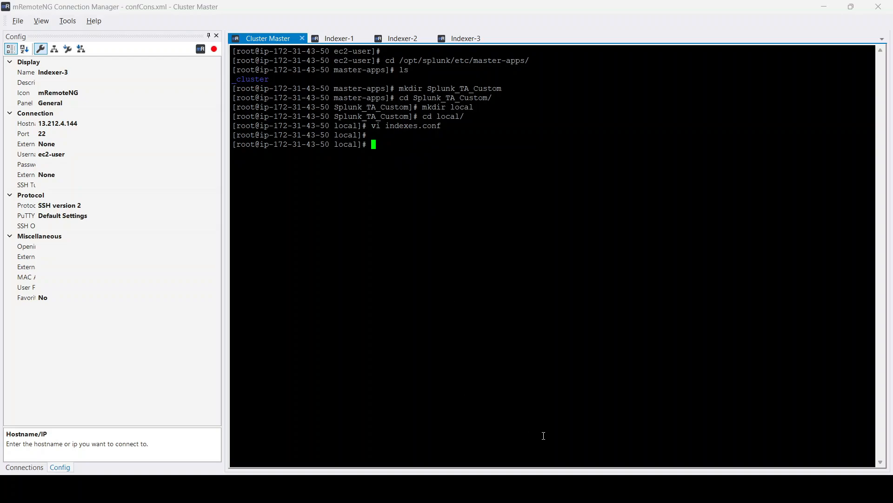
click(570, 435)
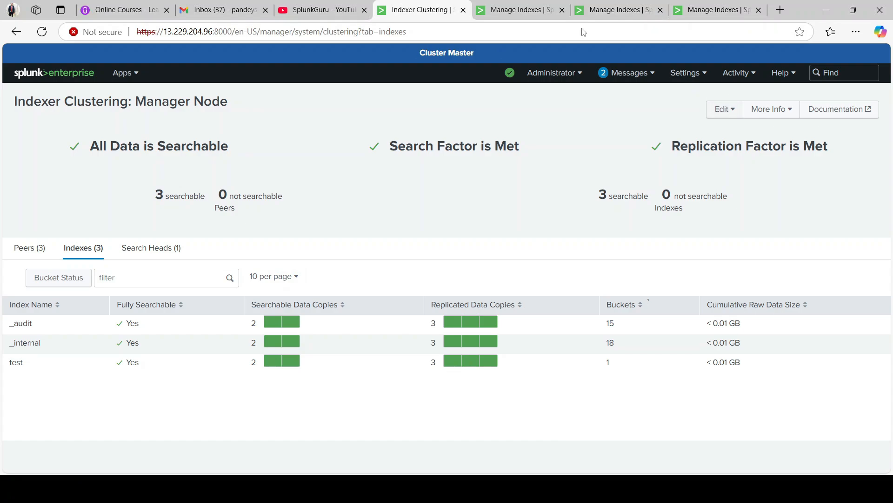
- On the cluster master's indexer clustering page, run Validate and Check Restart from Configuration Bundle Actions
click(686, 73)
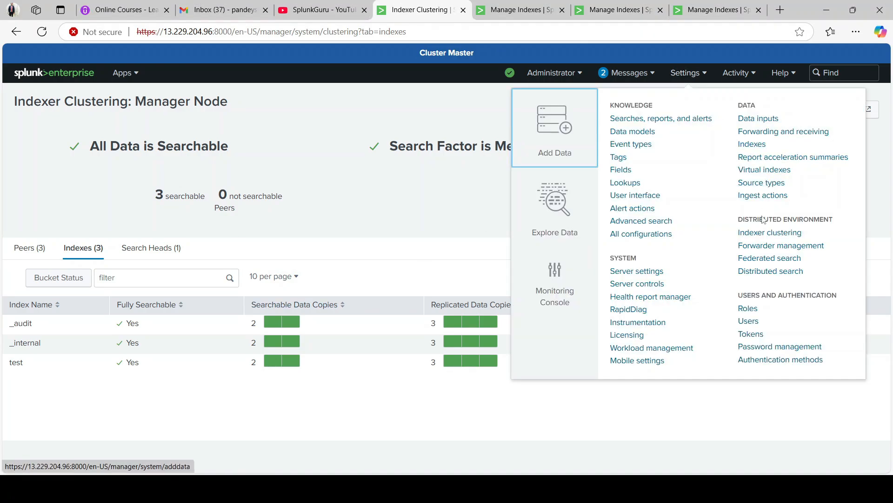
click(769, 232)
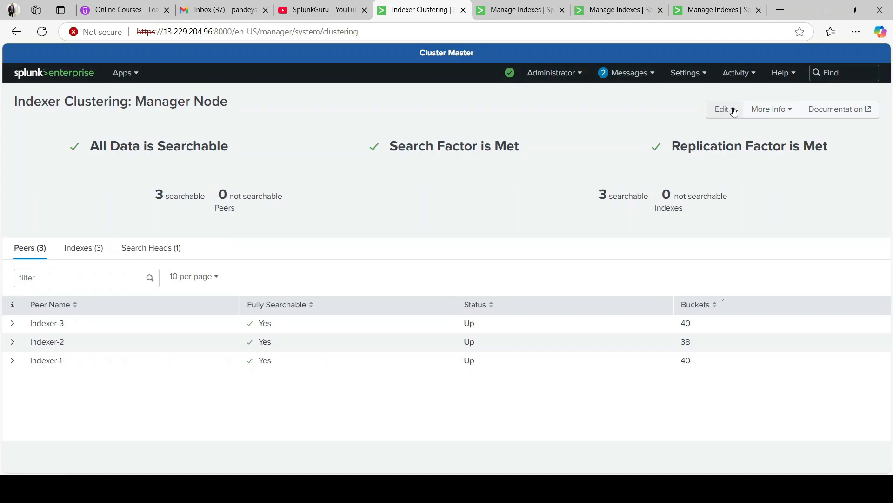
click(734, 112)
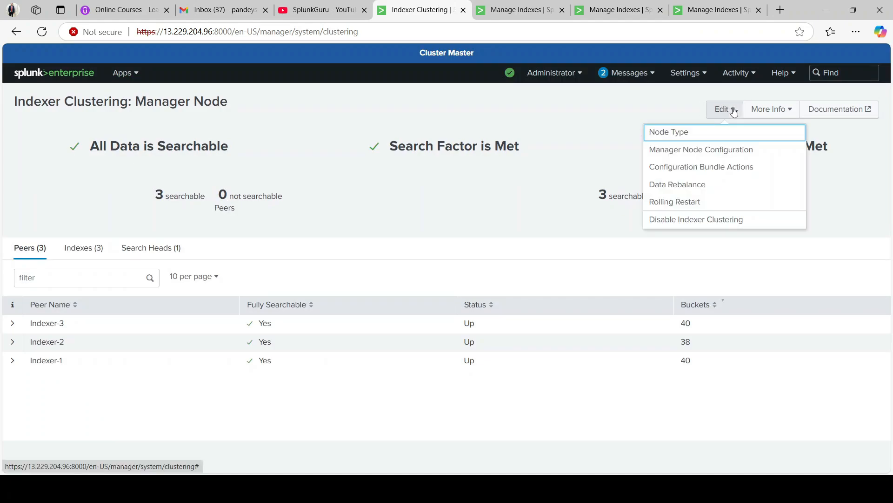
click(704, 170)
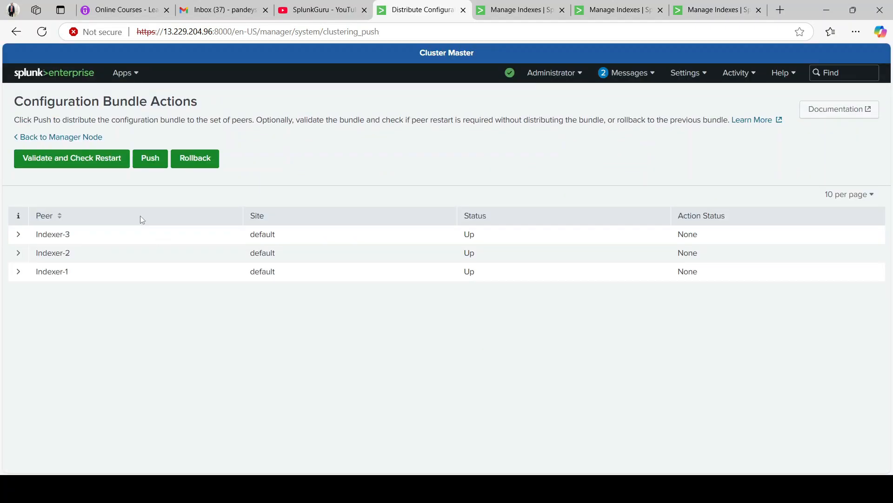
click(57, 160)
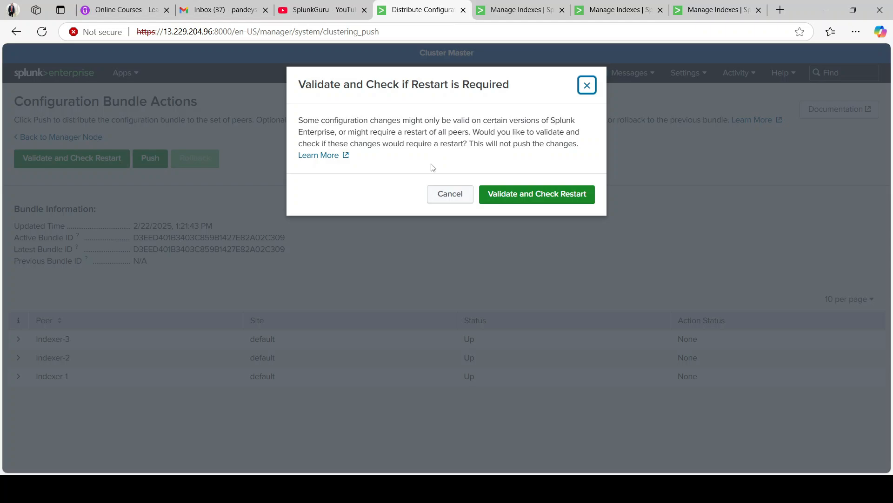
click(522, 193)
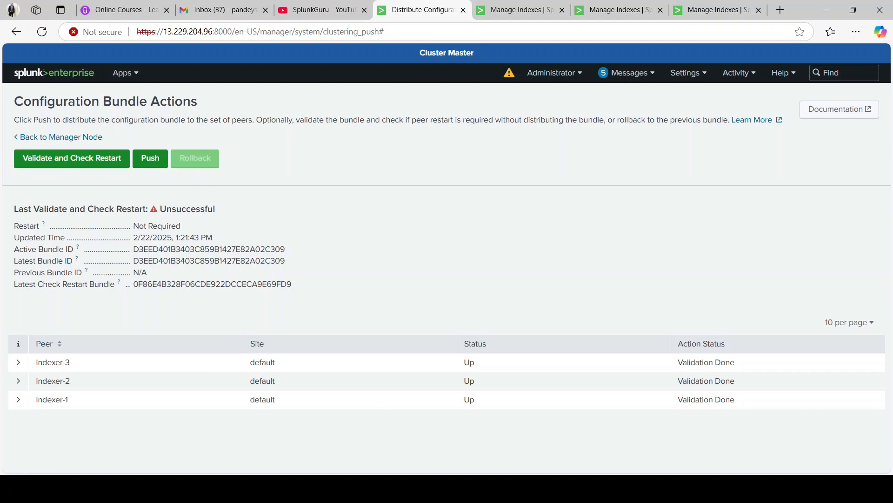
- Run /opt/splunk/bin/splunk validate cluster-bundle in the cluster master terminal
click(353, 450)
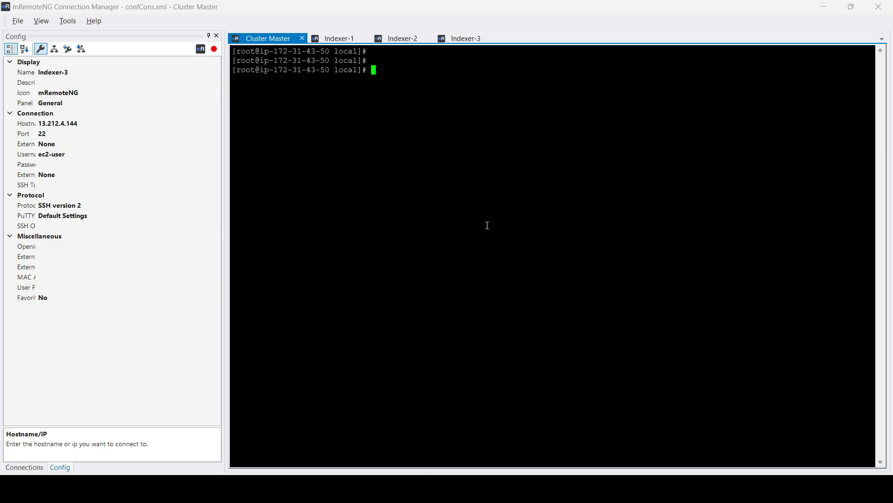
text(/opt/splunk/bin/splunk s)
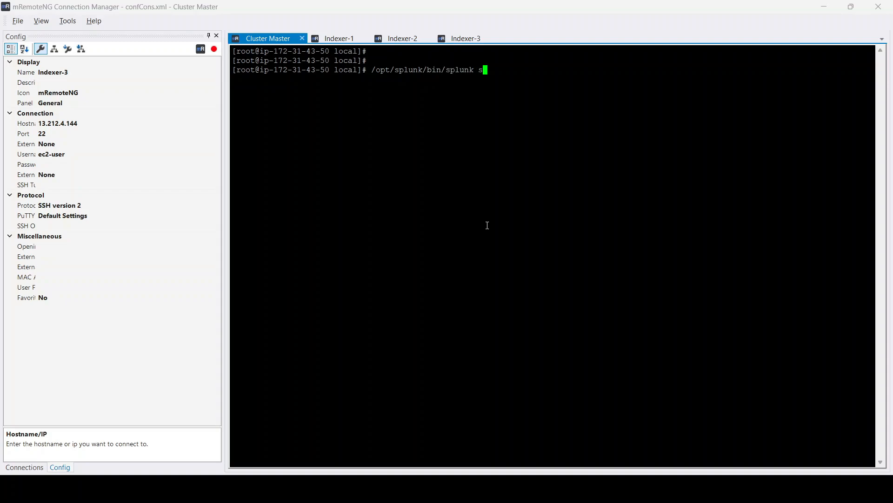
text(how cluster-bundle-status)
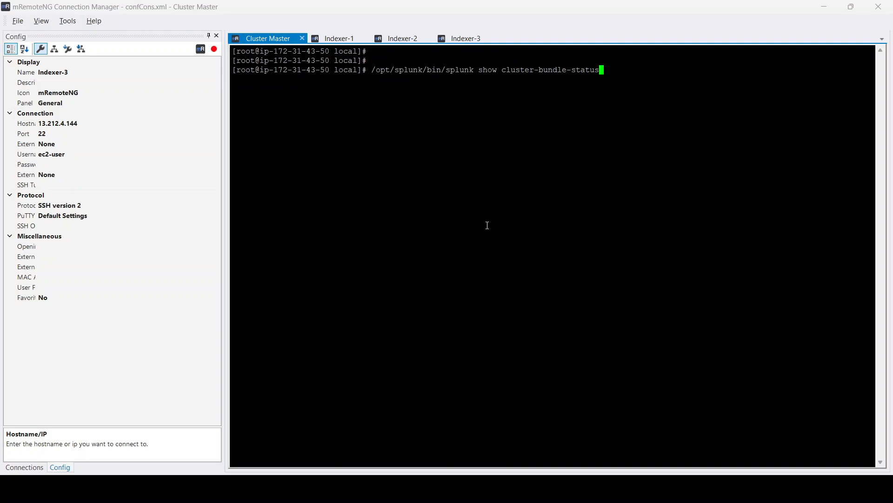
key(Left)
key(Delete)
key(BackSpace)
key(BackSpace)
key(BackSpace)
key(BackSpace)
key(BackSpace)
key(BackSpace)
key(BackSpace)
key(BackSpace)
key(BackSpace)
key(BackSpace)
key(BackSpace)
key(BackSpace)
key(BackSpace)
key(BackSpace)
key(BackSpace)
key(BackSpace)
key(BackSpace)
key(BackSpace)
key(BackSpace)
key(BackSpace)
text(vali)
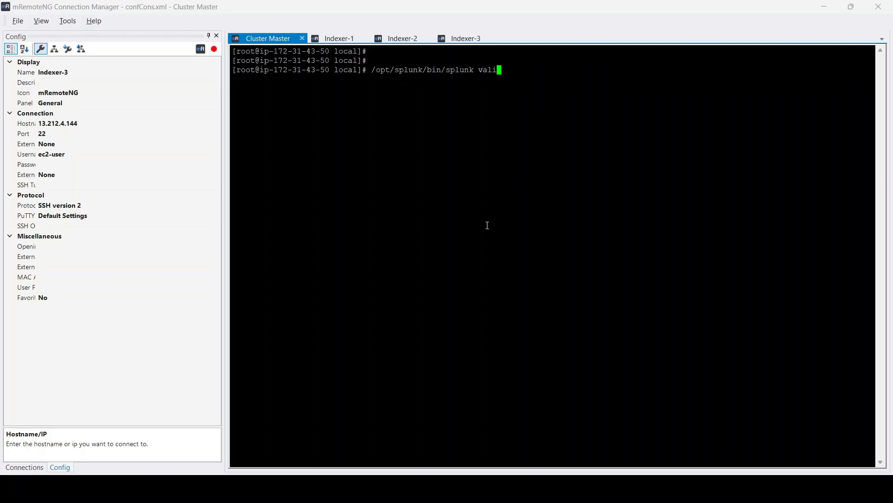
text(date cluster-bu)
text(nd;e)
key(BackSpace)
key(BackSpace)
text(le)
key(Return)
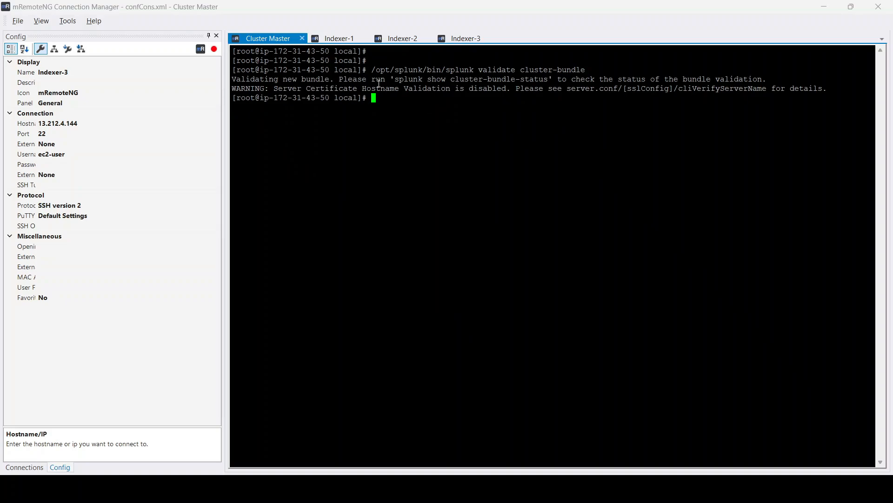
- Copy the suggested status command and run /opt/splunk/bin/splunk show cluster-bundle-status
drag(238, 81, 320, 80)
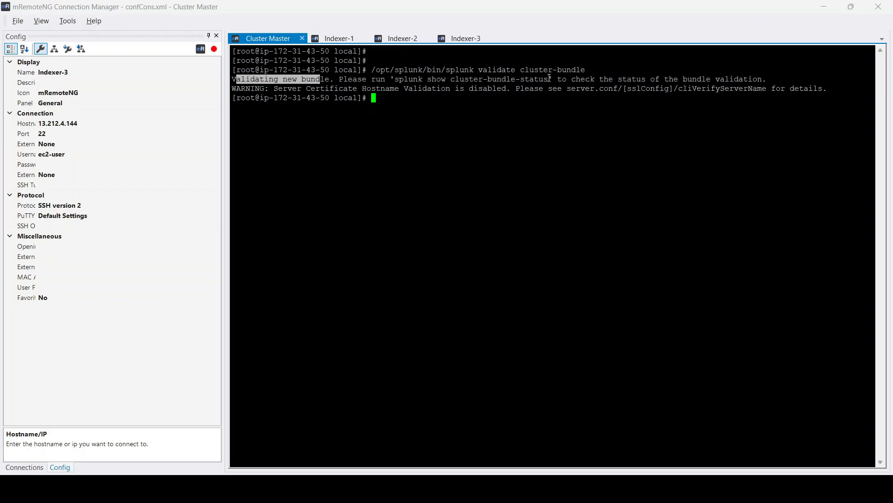
drag(552, 80, 395, 82)
key(ctrl+c)
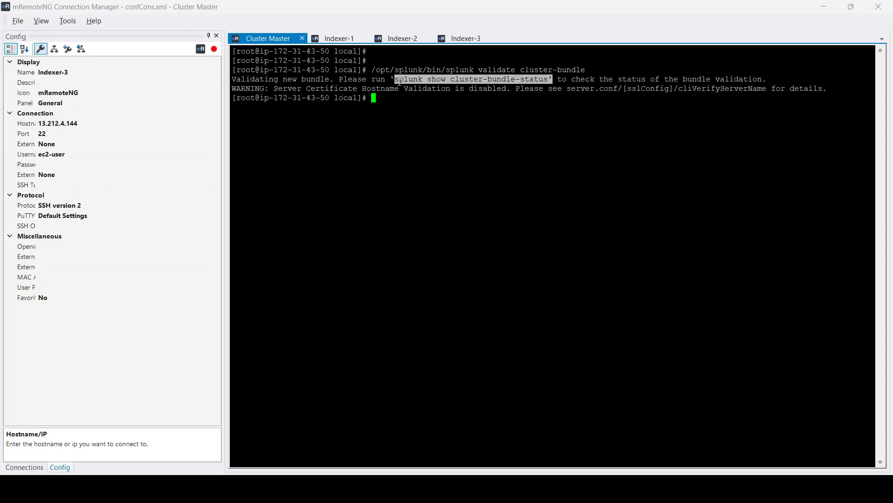
click(414, 123)
text(/opt/splunk/)
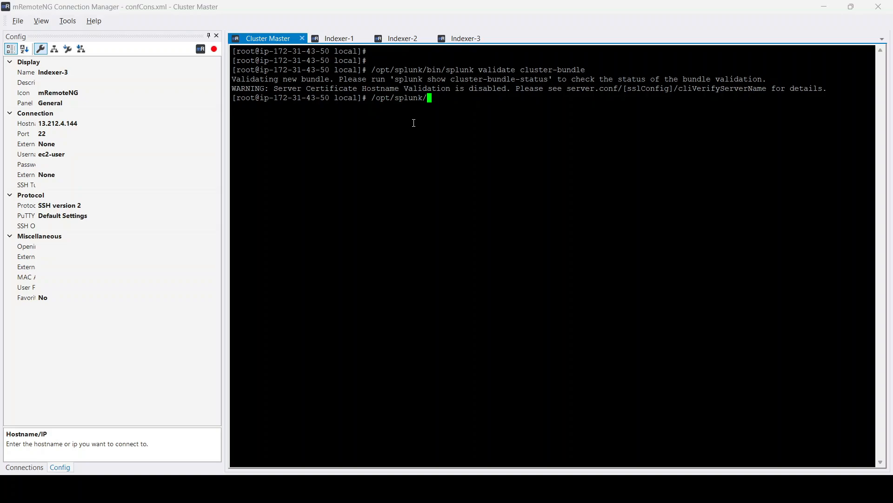
text(bin/)
right_click(414, 123)
key(Return)
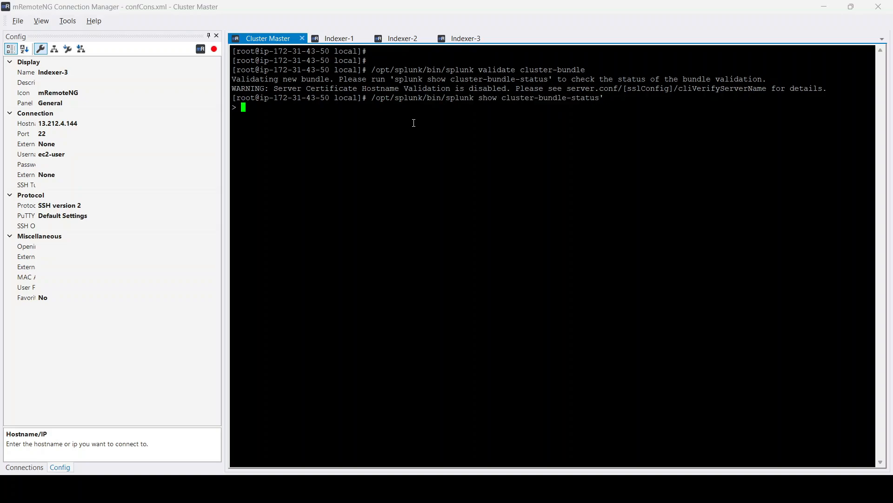
key(ctrl+c)
key(Up)
key(BackSpace)
key(Return)
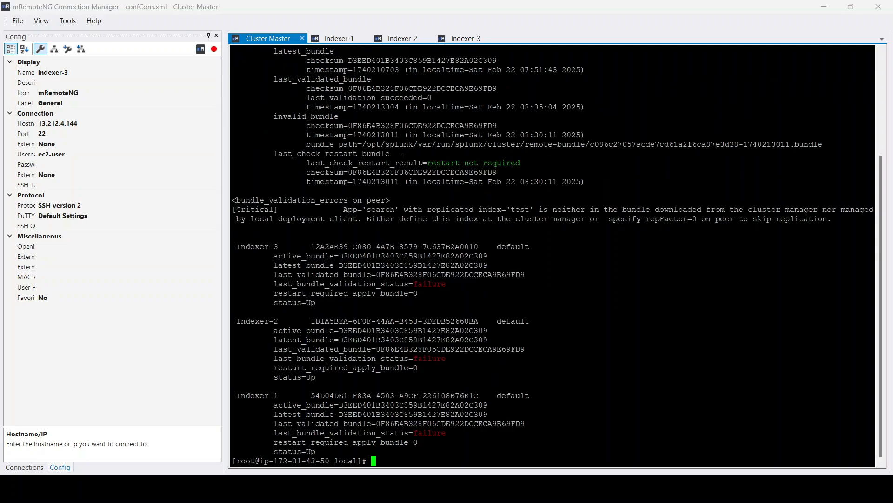
- Review the bundle validation errors and each peer's validation and restart status in the output
scroll(403, 158, up, 5)
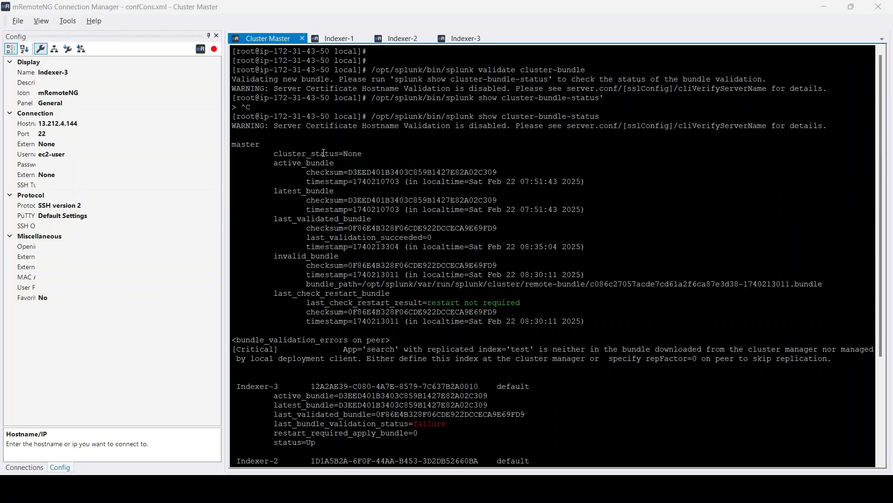
scroll(412, 264, down, 5)
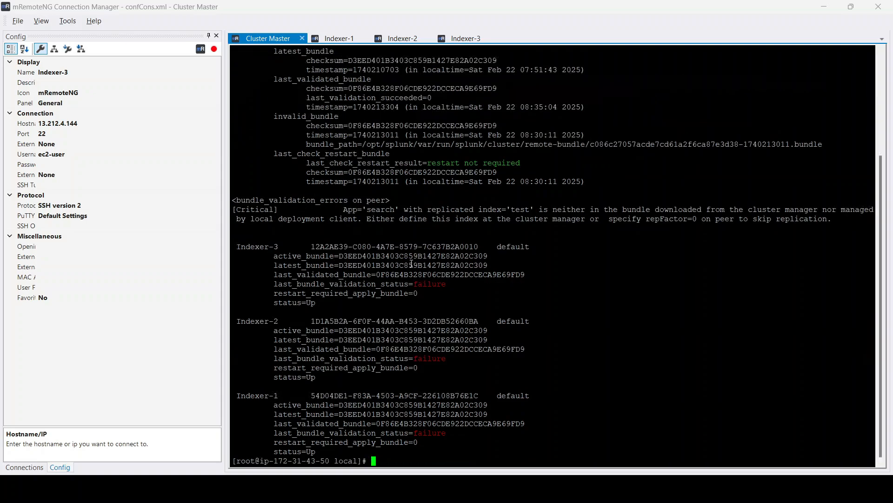
double_click(325, 284)
double_click(332, 368)
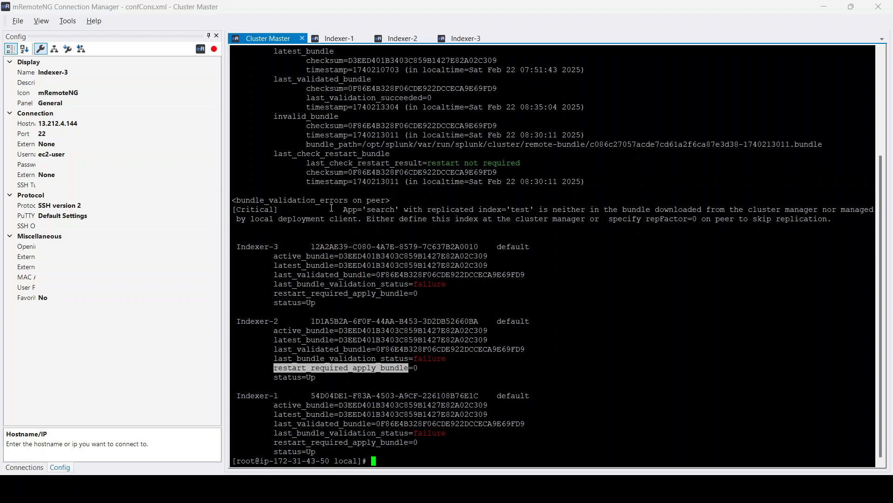
- Examine the critical bundle validation error about the replicated index 'test' in the status output
drag(239, 201, 833, 220)
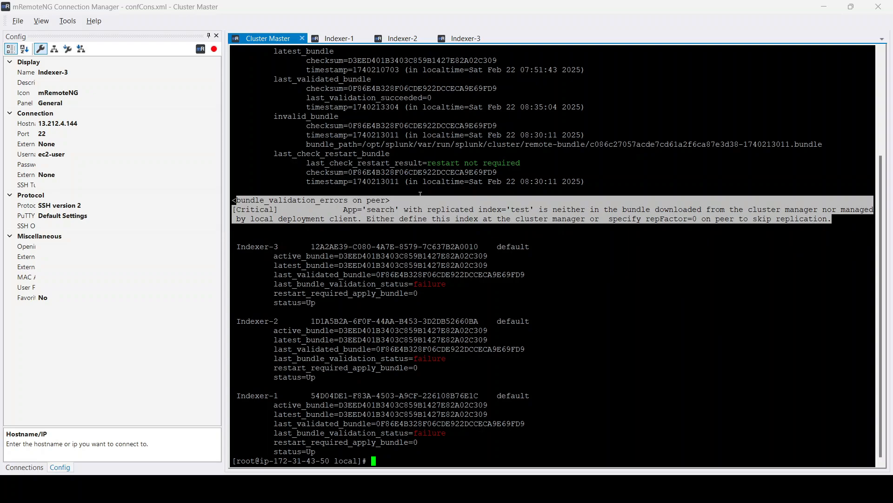
click(300, 213)
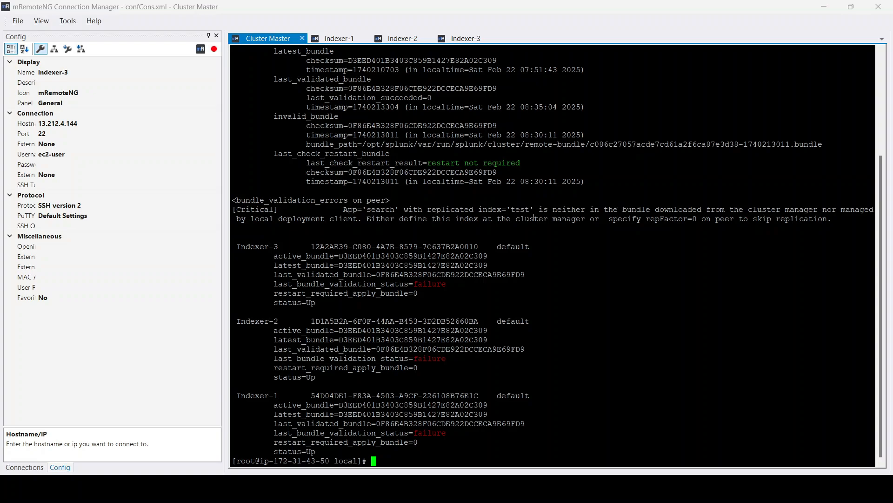
double_click(518, 214)
double_click(519, 208)
click(520, 210)
double_click(520, 210)
click(544, 210)
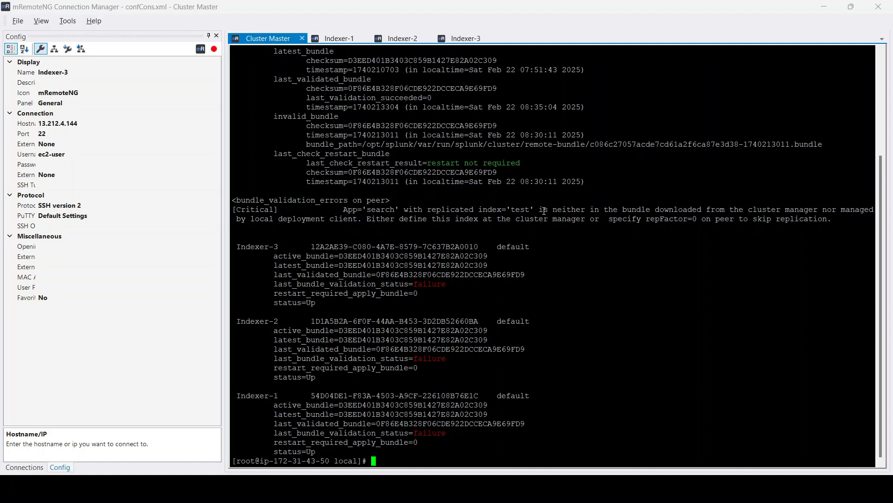
double_click(515, 210)
- Check the current directory and reopen indexes.conf of Splunk_TA_Custom/local in vi
click(556, 307)
text(pwd)
key(Return)
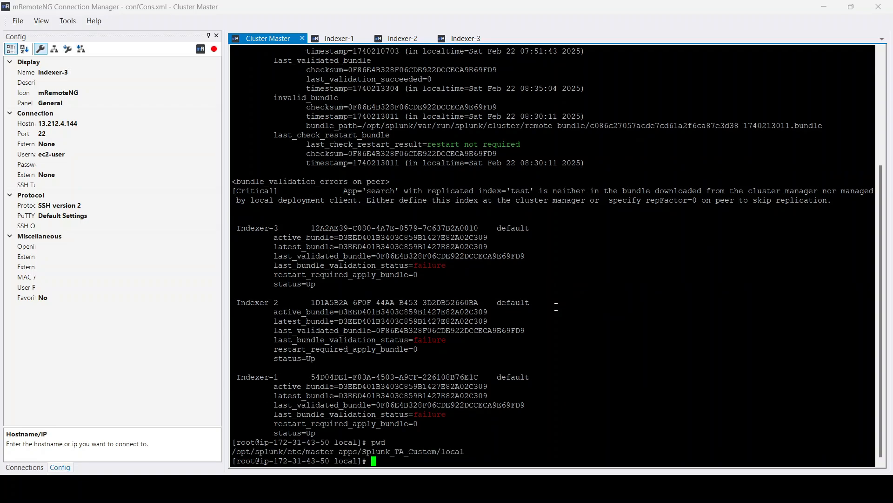
key(Up)
key(Up)
key(Up)
key(Return)
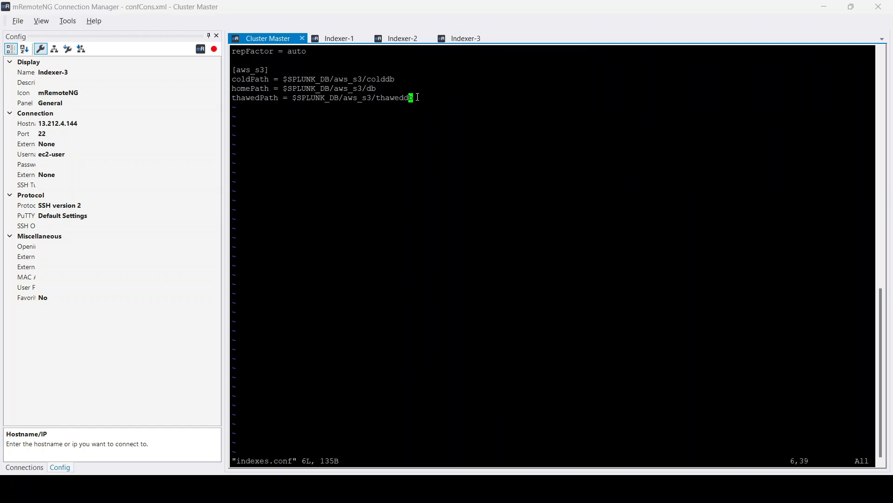
- Copy the [aws_s3] stanza and paste a duplicate of it below the original in indexes.conf
drag(418, 97, 230, 65)
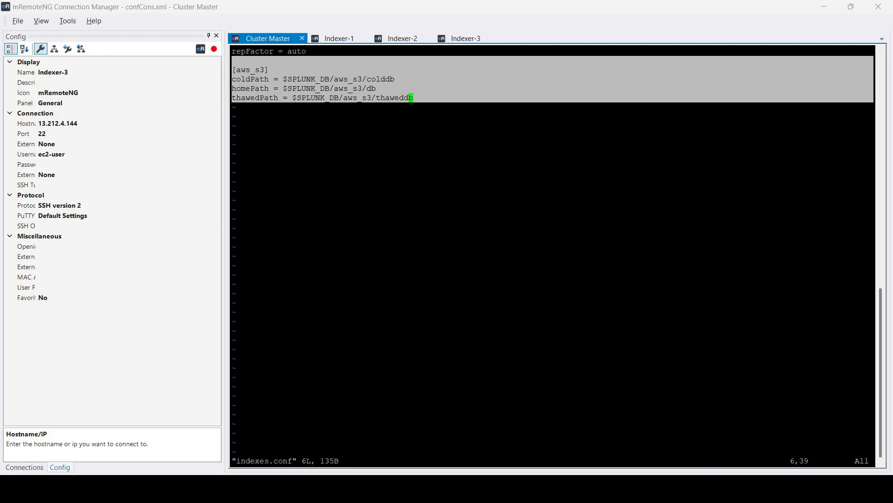
click(445, 97)
key(i)
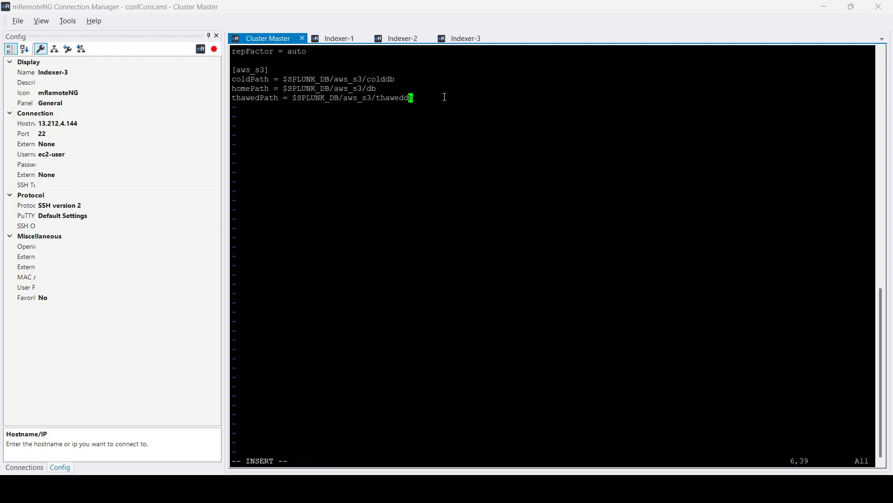
key(Right)
key(Return)
key(Return)
right_click(444, 141)
key(Up)
key(Up)
key(Up)
key(Up)
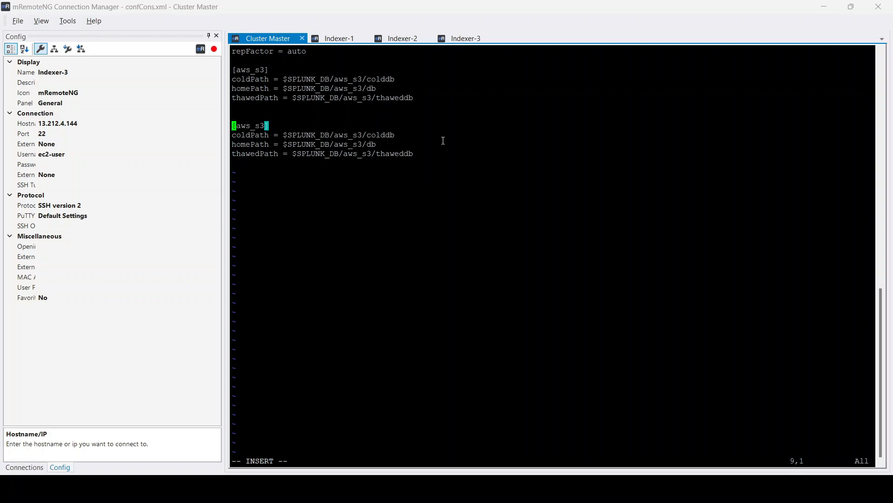
- Rename the duplicated stanza header to [test]
key(Right)
key(Right)
key(Right)
key(Right)
key(Delete)
key(Delete)
key(Delete)
key(BackSpace)
key(BackSpace)
key(BackSpace)
text(test)
- Change the duplicate's coldPath to $SPLUNK_DB/test/colddb and homePath to $SPLUNK_DB/test/db
key(Down)
key(Right)
key(Right)
key(Right)
key(Right)
key(Right)
key(Right)
key(Right)
key(Right)
key(Right)
key(Right)
key(Right)
key(Right)
key(Right)
key(Right)
key(Right)
key(Right)
key(Right)
key(Right)
key(Right)
key(Right)
key(Right)
key(BackSpace)
key(BackSpace)
key(BackSpace)
key(BackSpace)
key(BackSpace)
key(BackSpace)
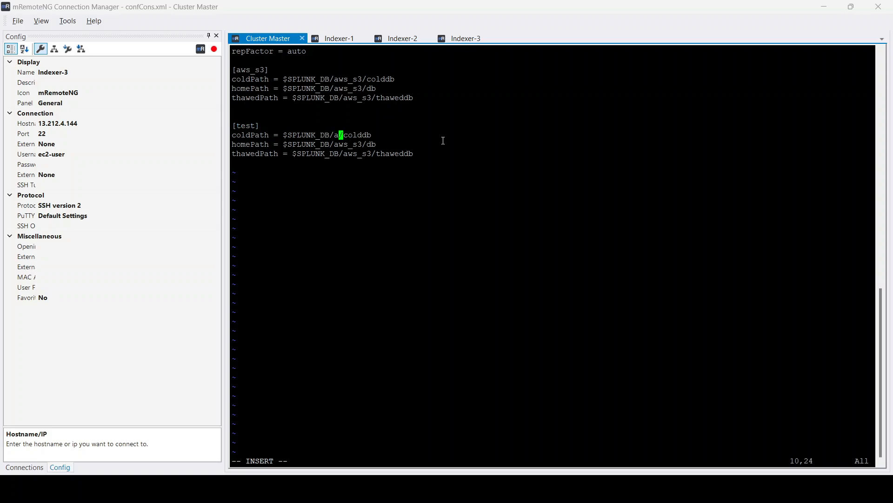
text(test)
key(Down)
key(Right)
key(Right)
key(BackSpace)
key(BackSpace)
key(BackSpace)
- Set the duplicate's thawedPath to $SPLUNK_DB/test/thaweddb, then save and quit indexes.conf
key(BackSpace)
key(BackSpace)
key(BackSpace)
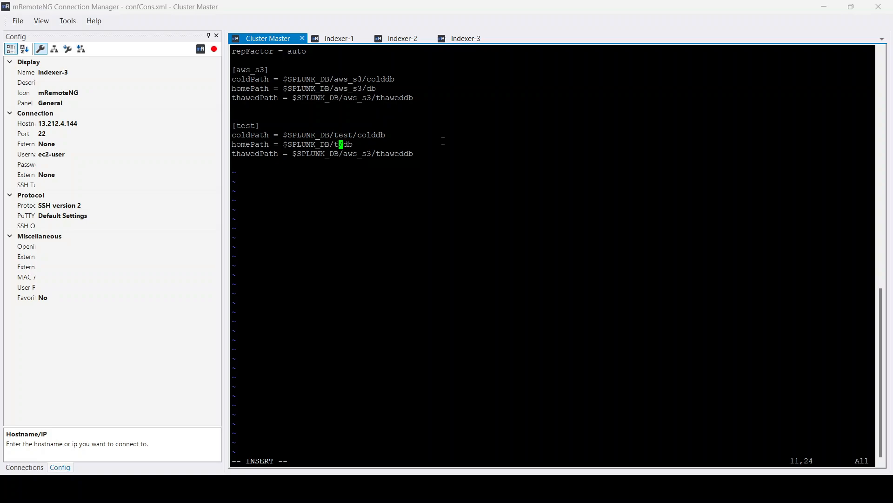
text(test)
key(Down)
key(Right)
key(Right)
key(Right)
key(BackSpace)
key(BackSpace)
key(BackSpace)
key(BackSpace)
key(BackSpace)
key(BackSpace)
text(test)
key(Escape)
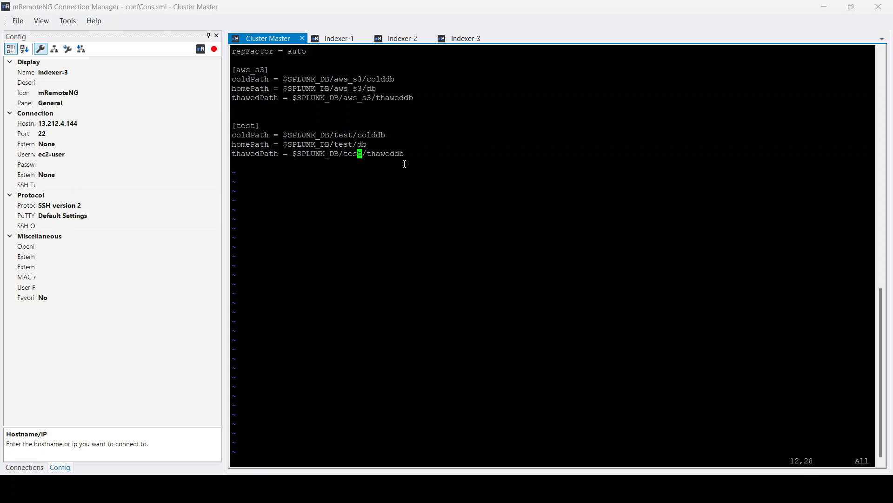
text(:wq)
key(Return)
key(Return)
key(Return)
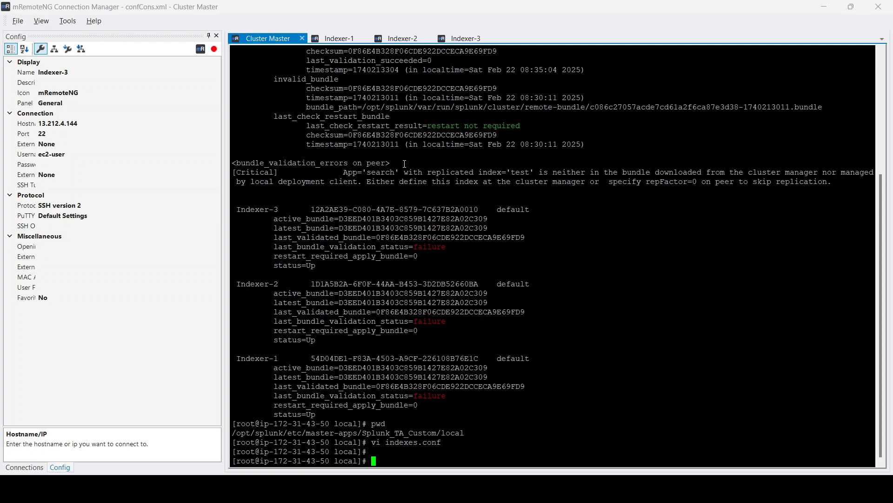
- Rerun /opt/splunk/bin/splunk validate cluster-bundle from the command history
key(Up)
key(Up)
key(Up)
key(Up)
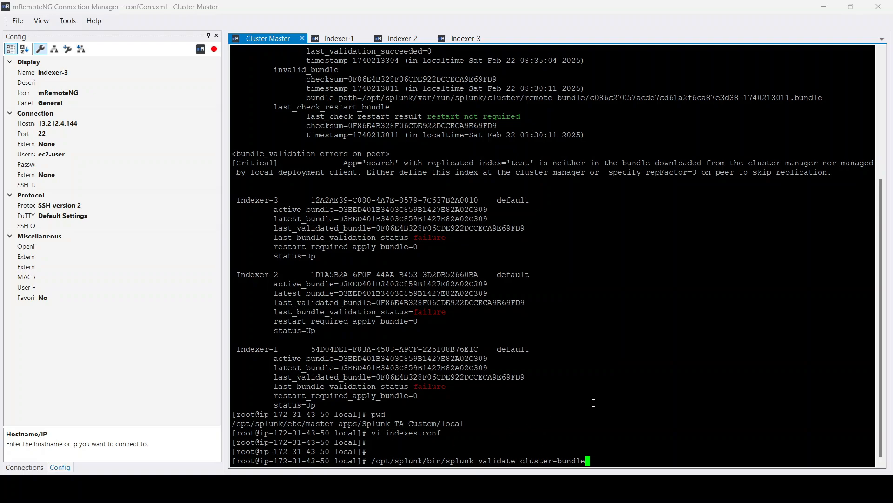
key(Return)
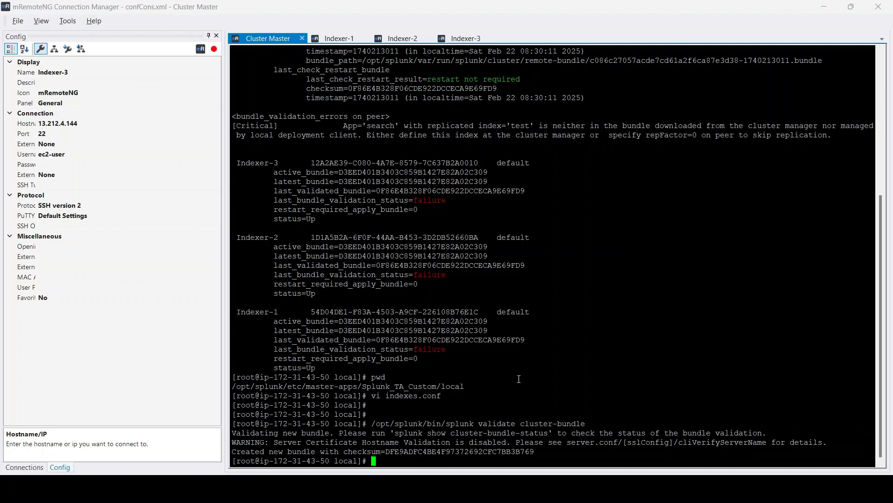
- Rerun /opt/splunk/bin/splunk show cluster-bundle-status, removing the stray trailing quote
key(Up)
key(Up)
key(Up)
key(Up)
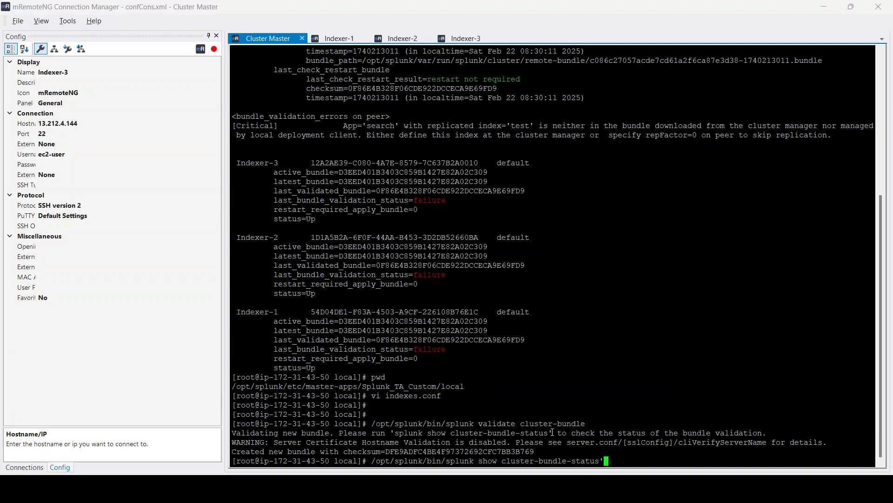
key(BackSpace)
key(Return)
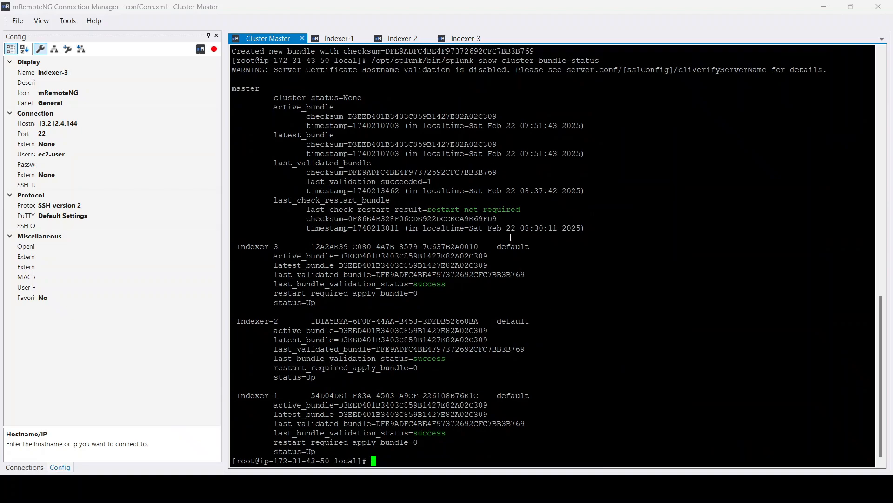
- Review each peer's last bundle validation status and the master's last check restart result
double_click(372, 283)
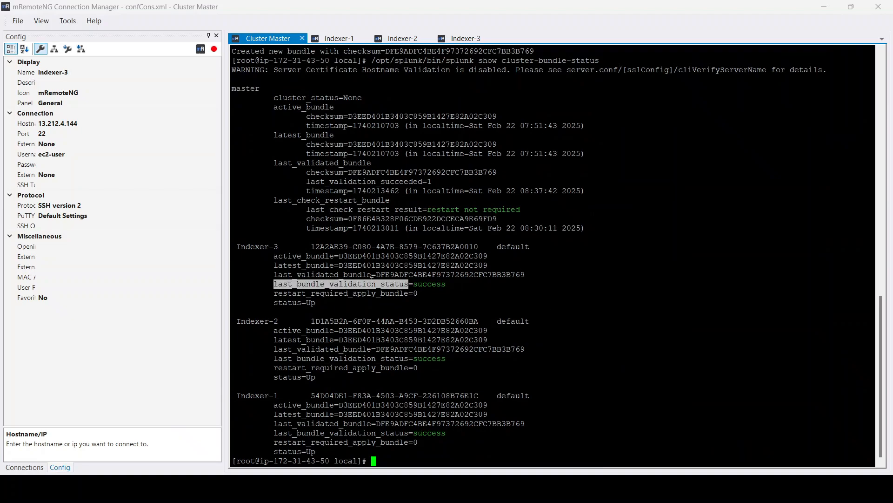
double_click(366, 358)
click(352, 432)
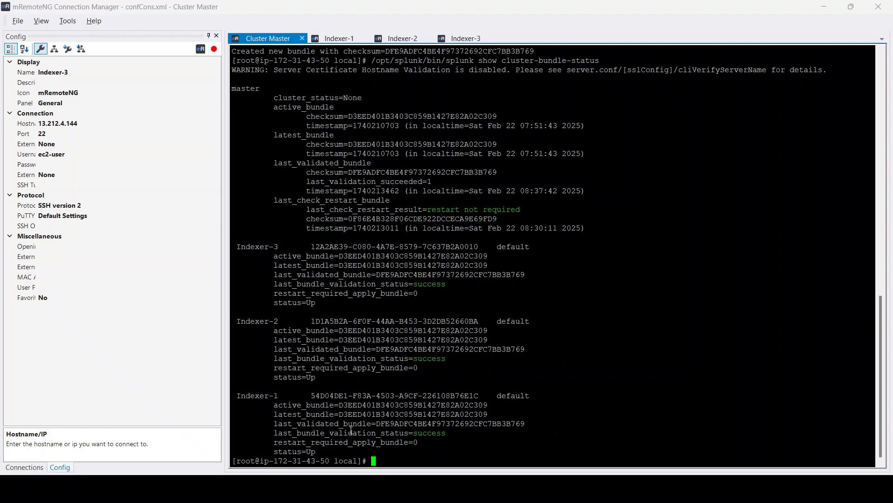
drag(528, 211, 302, 205)
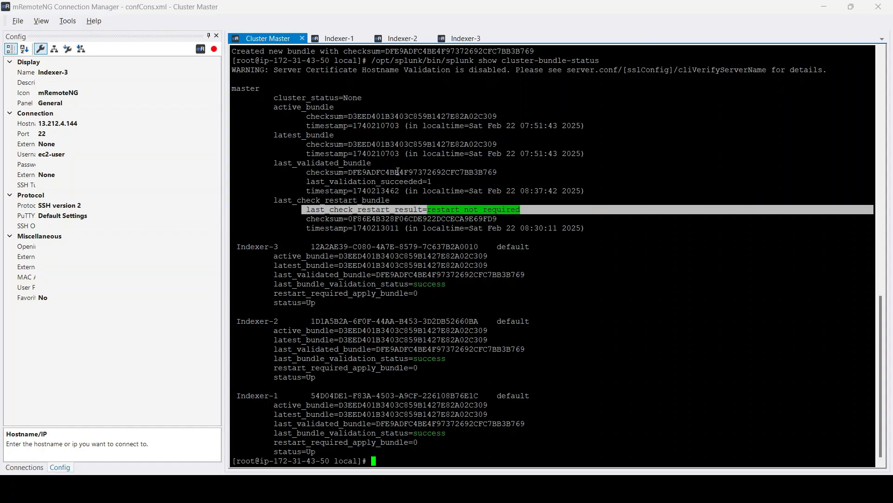
click(401, 208)
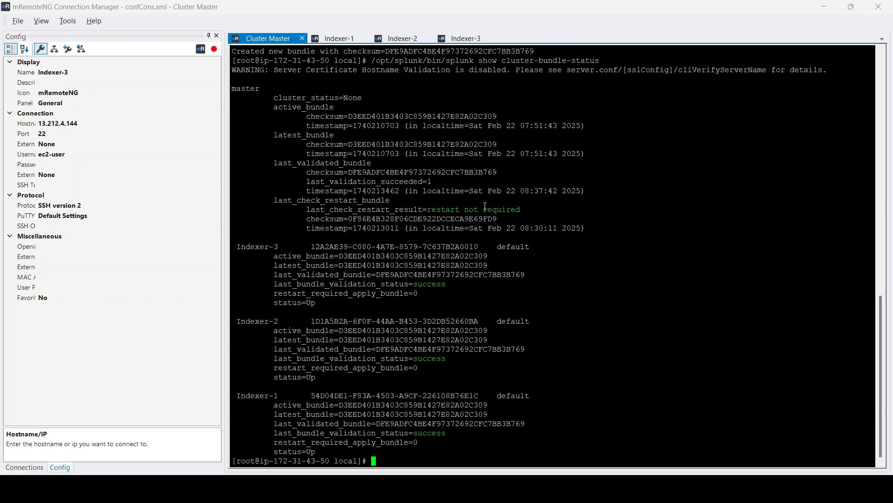
drag(465, 209, 523, 210)
click(559, 212)
key(Return)
key(Return)
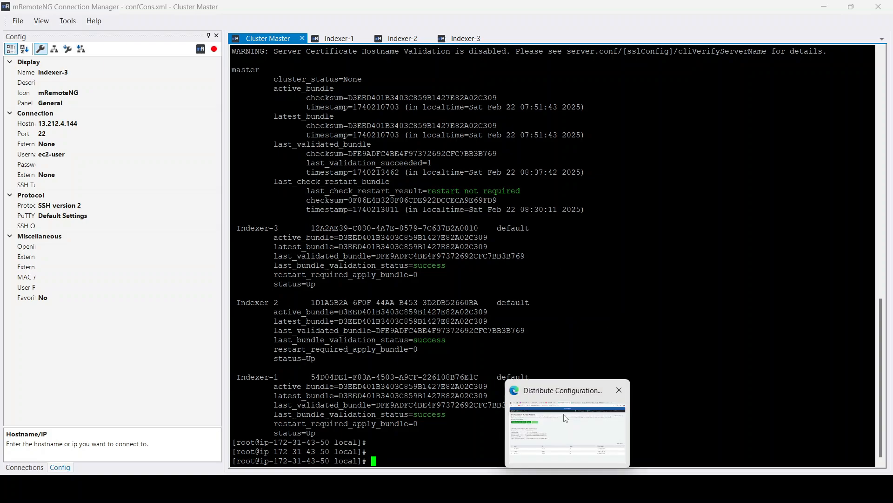
- In the browser's Configuration Bundle Actions page, rerun Validate and Check Restart and compare the bundle IDs
click(564, 417)
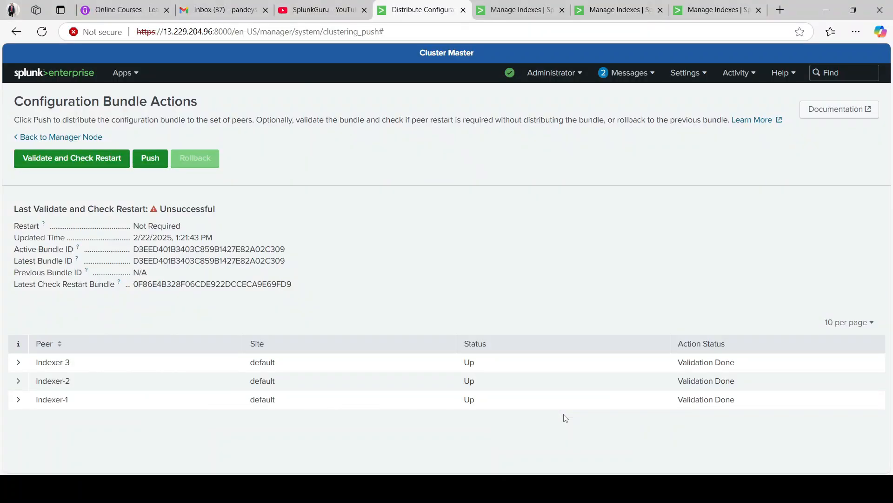
click(69, 160)
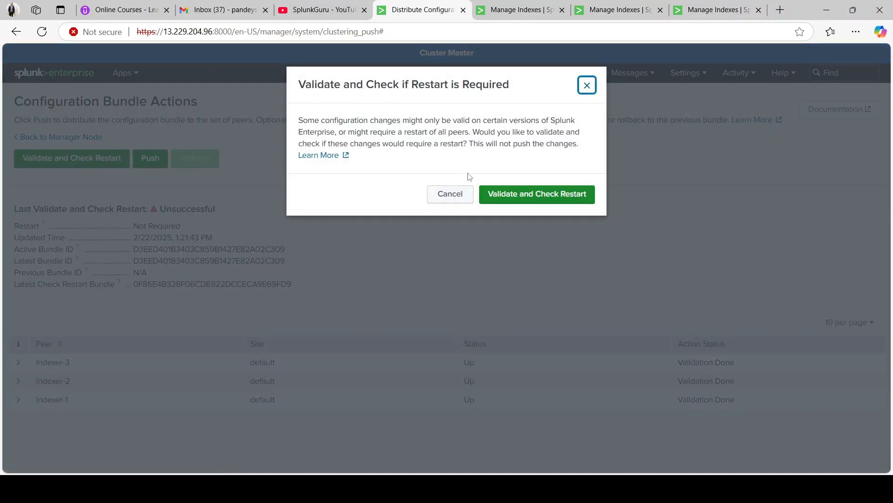
click(502, 199)
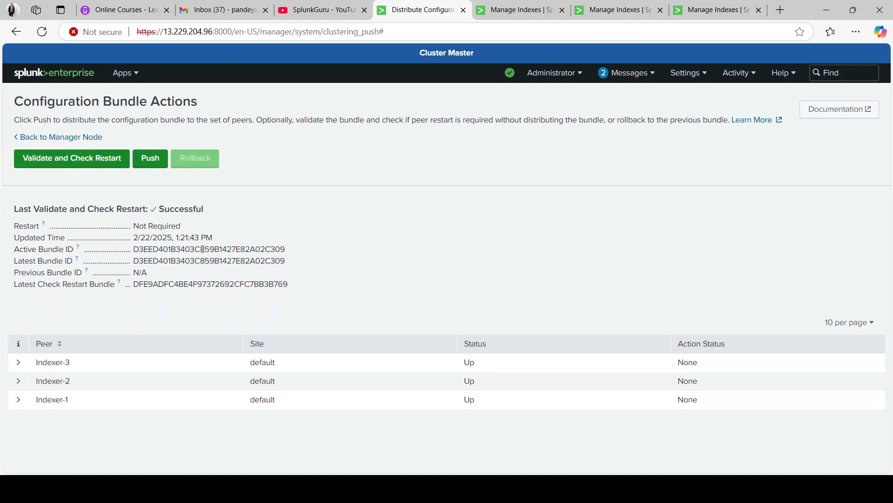
double_click(202, 249)
double_click(203, 261)
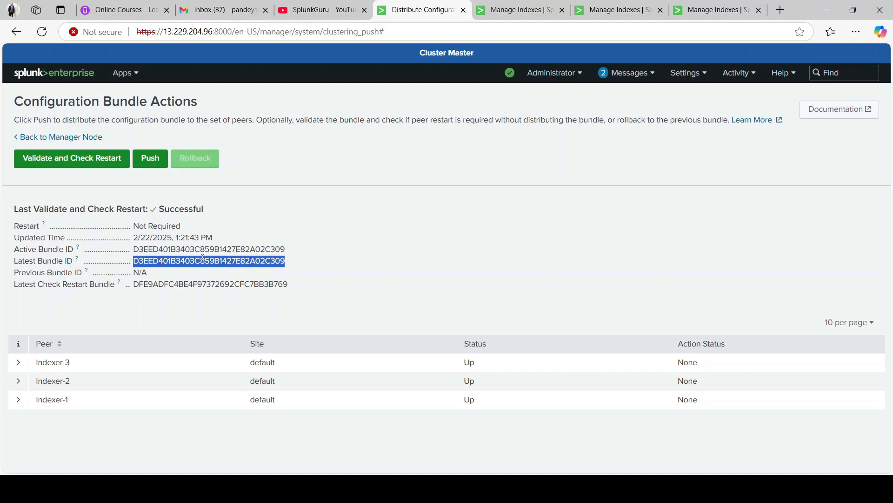
double_click(195, 284)
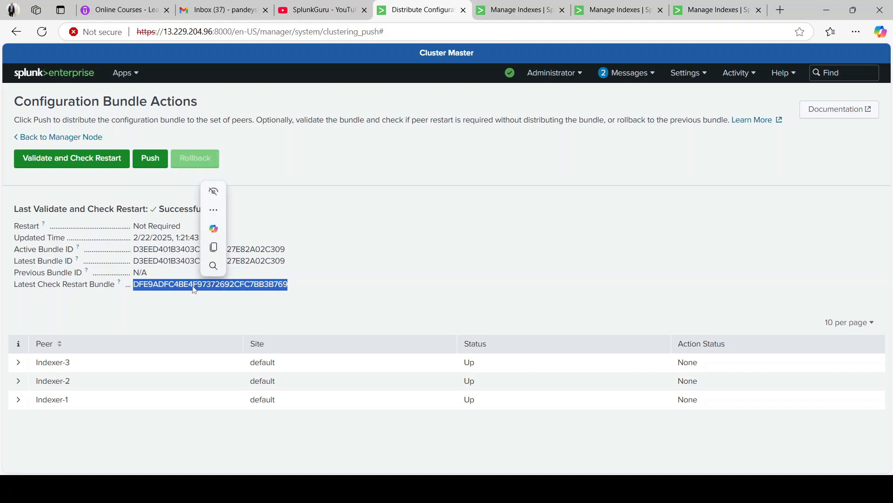
click(311, 285)
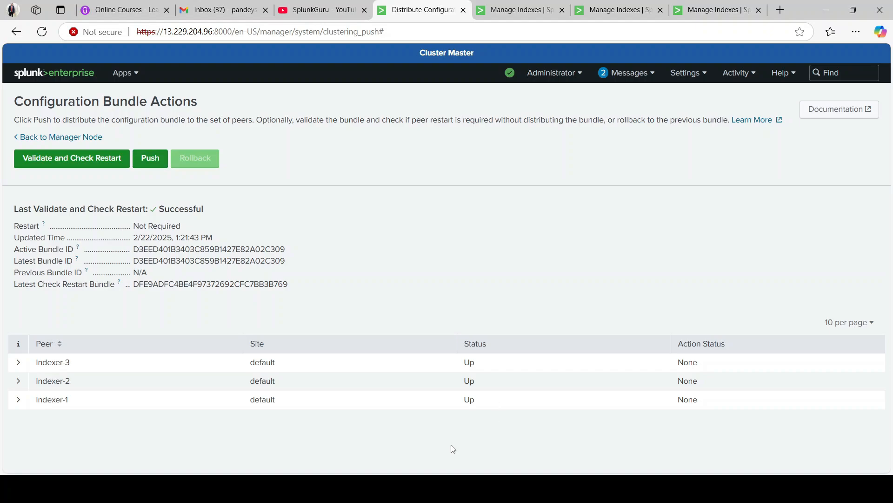
- Recall the previous splunk command in the terminal and trim it back to /opt/splunk/bin/splunk
mouse_move(414, 488)
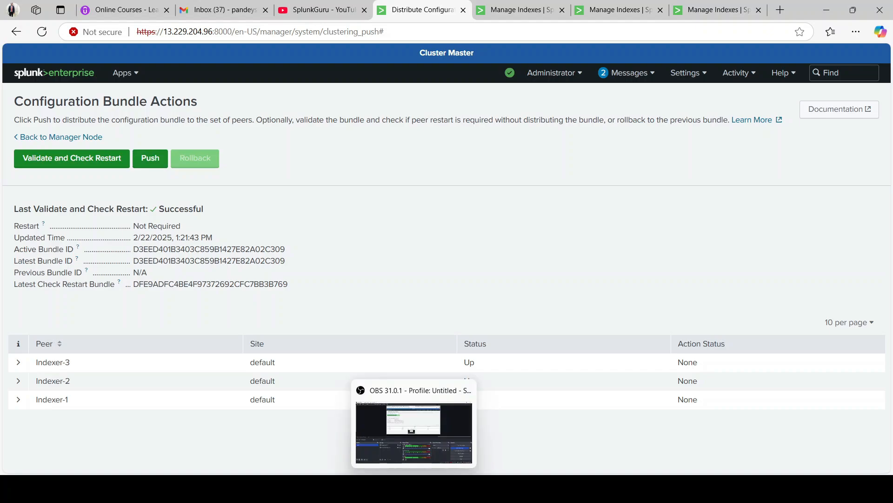
key(alt+Tab)
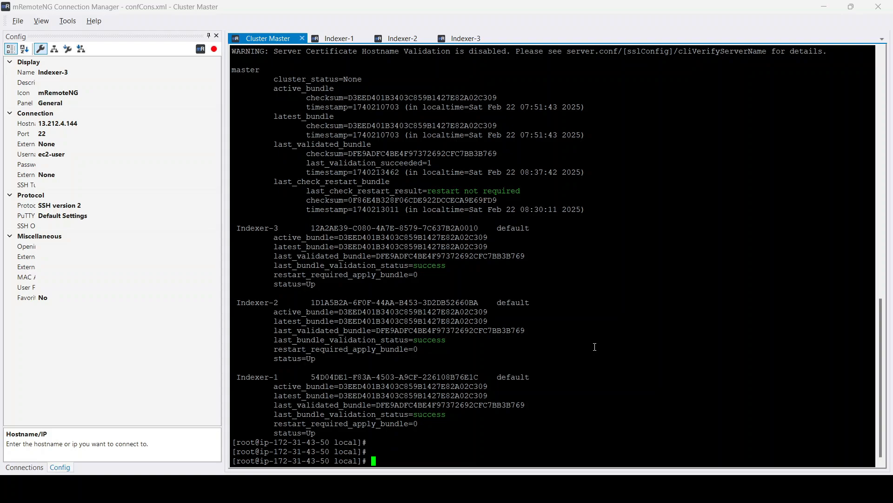
key(Up)
key(BackSpace)
key(BackSpace)
key(BackSpace)
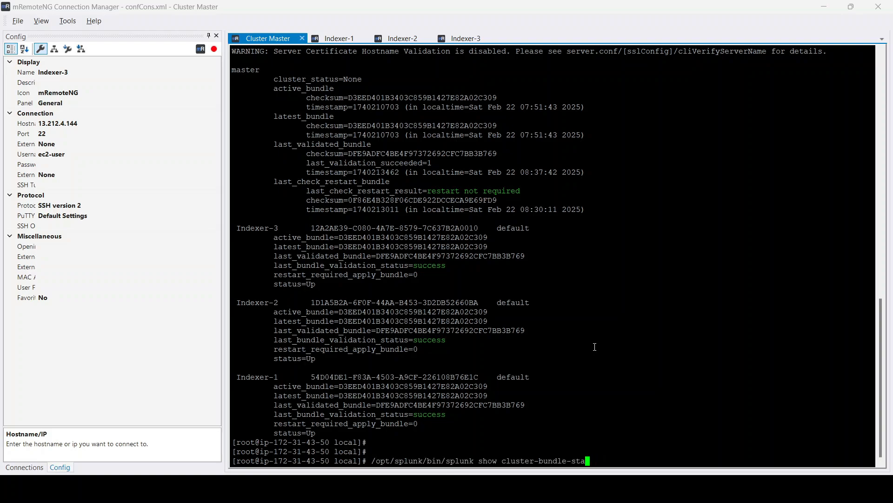
key(BackSpace)
key(BackSpace)
key(BackSpace)
key(BackSpace)
key(BackSpace)
key(BackSpace)
key(BackSpace)
key(BackSpace)
key(BackSpace)
key(BackSpace)
key(BackSpace)
key(BackSpace)
key(BackSpace)
key(BackSpace)
key(BackSpace)
key(BackSpace)
key(BackSpace)
key(BackSpace)
key(BackSpace)
key(BackSpace)
key(BackSpace)
key(BackSpace)
key(BackSpace)
- Switch to Notepad++ and review the noted splunk cluster-bundle commands, including splunk apply cluster-bundle
key(alt+Tab)
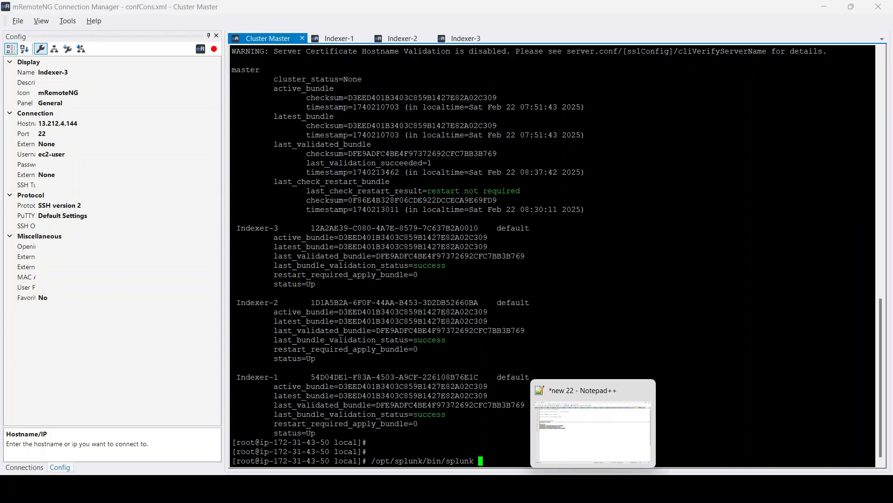
click(183, 138)
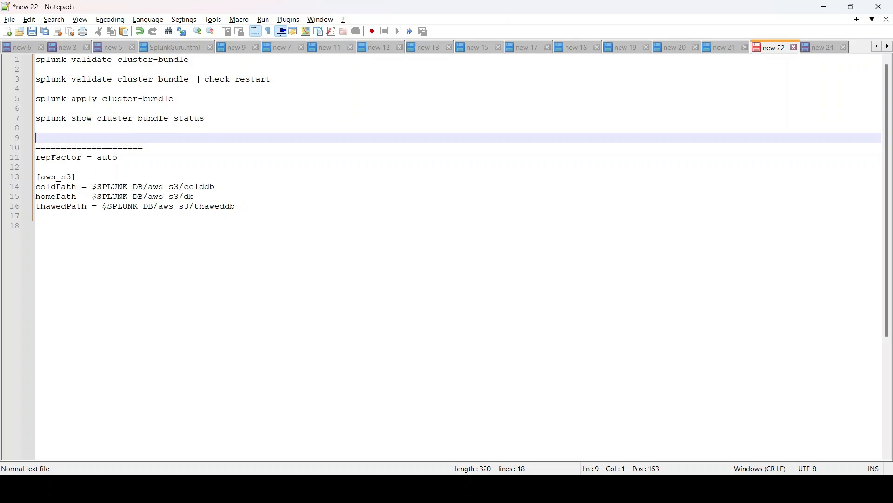
double_click(87, 59)
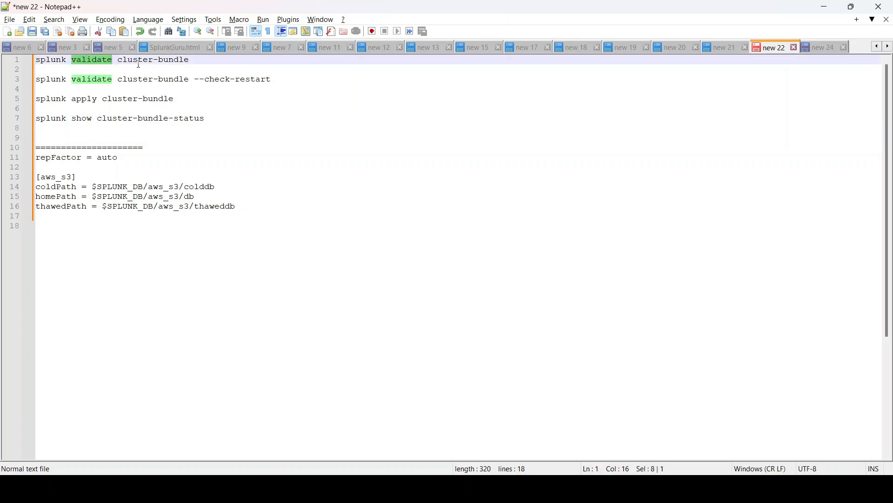
double_click(162, 60)
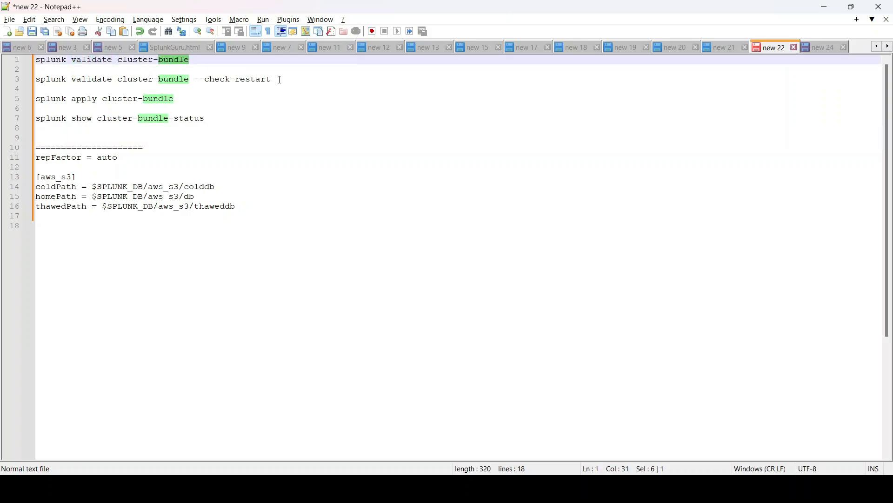
click(277, 79)
drag(283, 86, 39, 59)
click(261, 82)
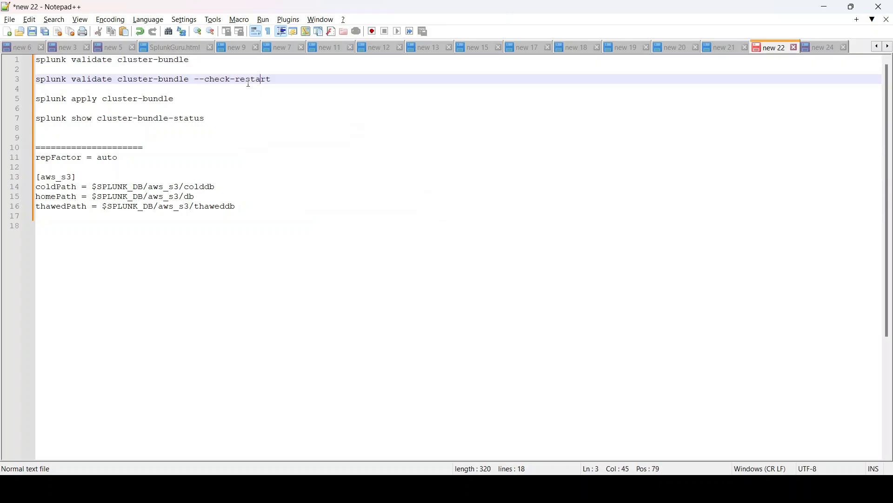
click(285, 83)
drag(51, 100, 123, 99)
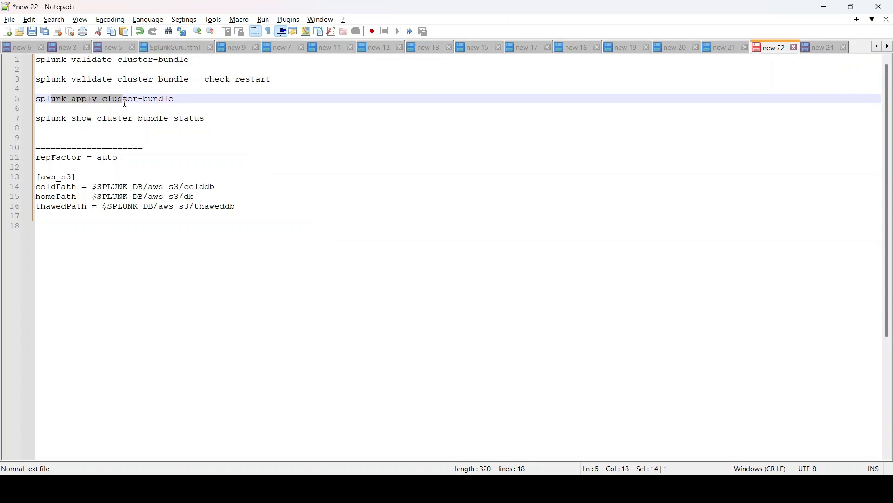
- Move the 'splunk show cluster-bundle-status' line in the notes up to sit just below 'splunk validate cluster-bundle'
double_click(90, 102)
click(179, 101)
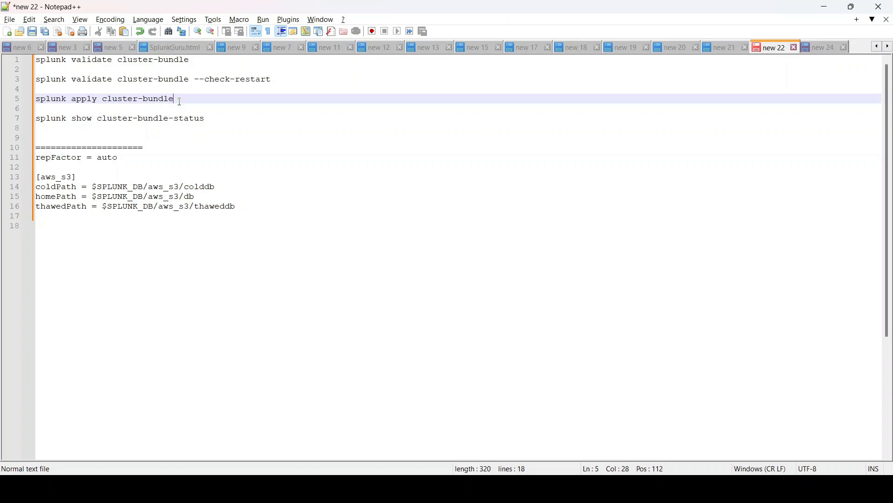
drag(191, 98, 19, 101)
click(77, 119)
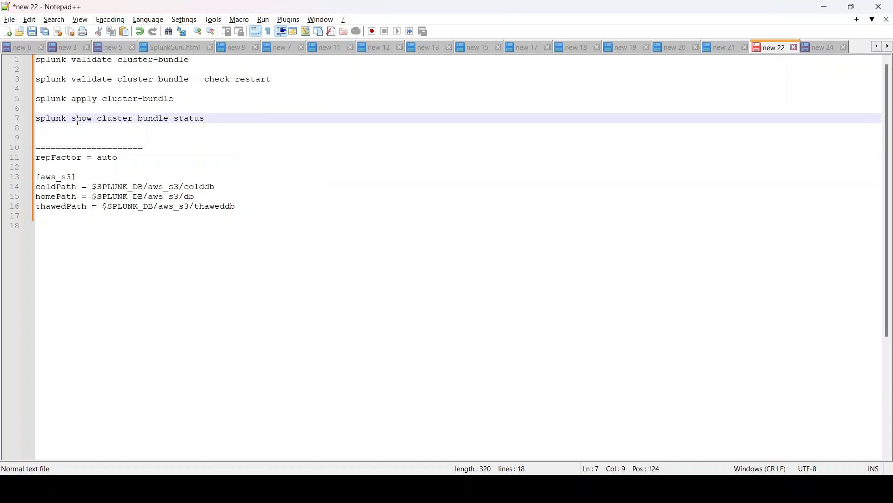
drag(219, 120, 29, 119)
click(226, 119)
double_click(87, 60)
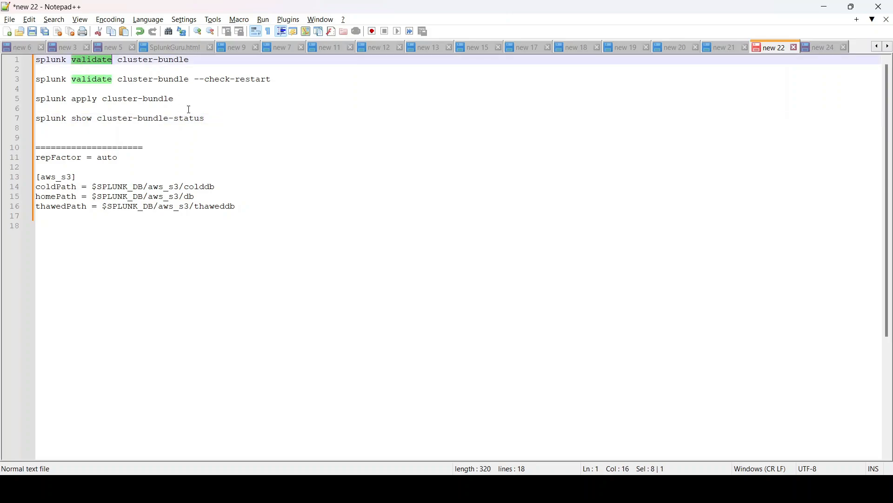
click(214, 119)
drag(212, 120, 27, 120)
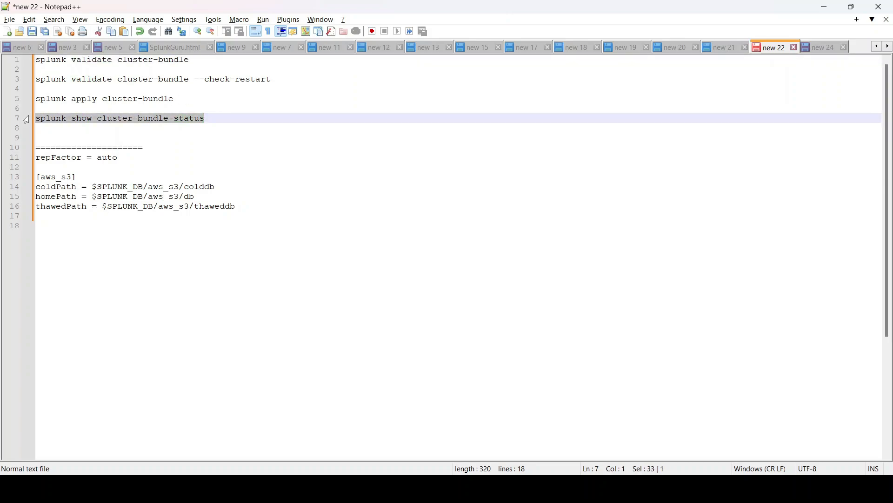
key(ctrl+x)
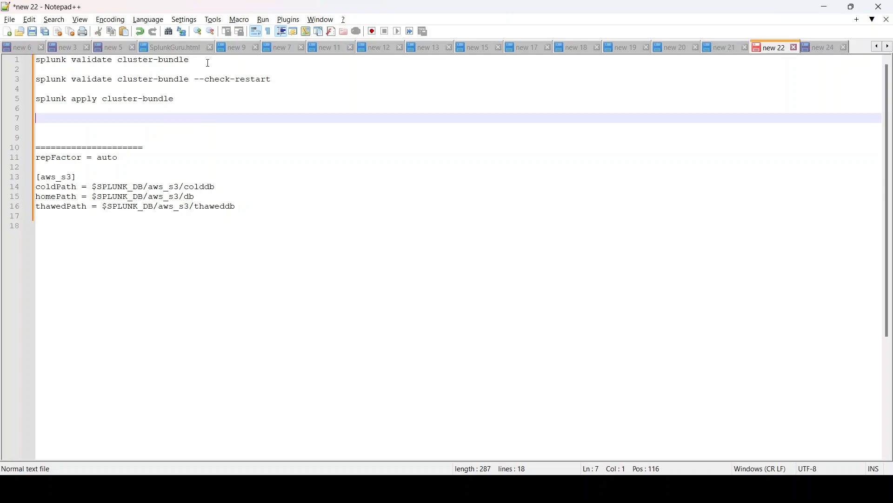
click(207, 61)
key(Return)
key(Return)
key(ctrl+v)
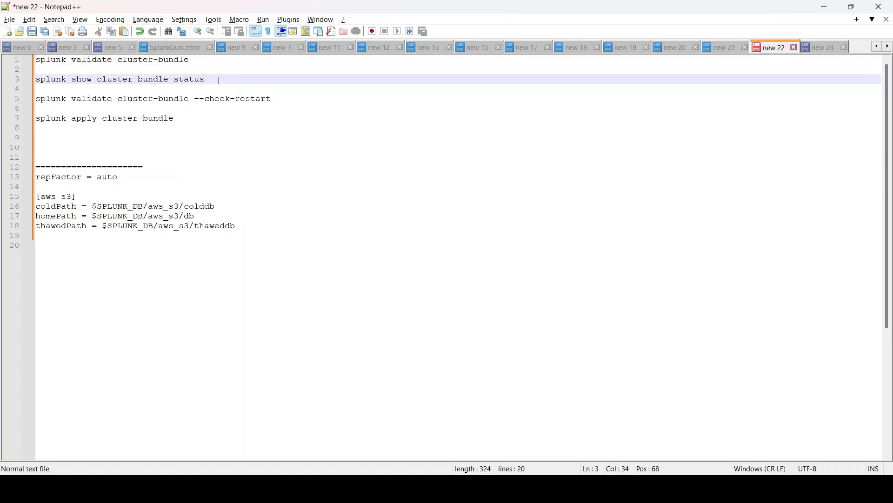
- In the Cluster Master terminal, complete the command as /opt/splunk/bin/splunk apply cluster-bundle without running it
click(181, 118)
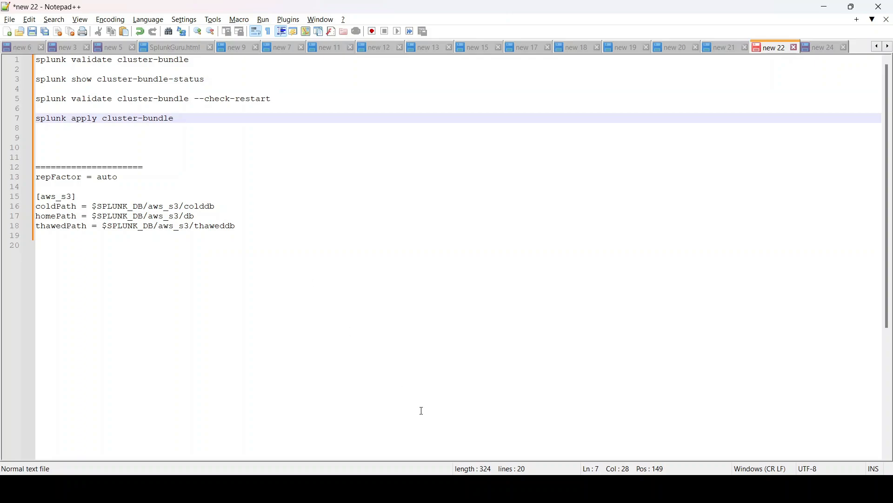
mouse_move(363, 488)
click(362, 412)
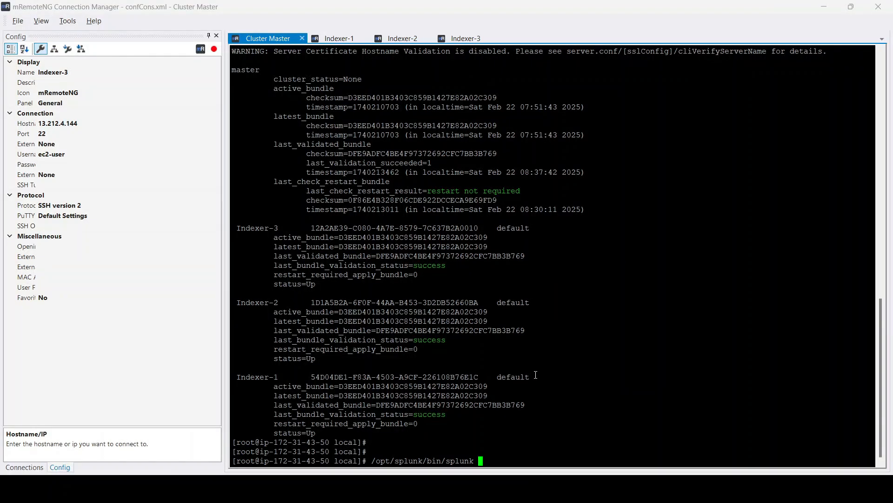
text(apply cluster-bundle)
- On the Indexer-1 session, change to /opt/splunk/etc/ and list its contents
click(339, 38)
text(cd)
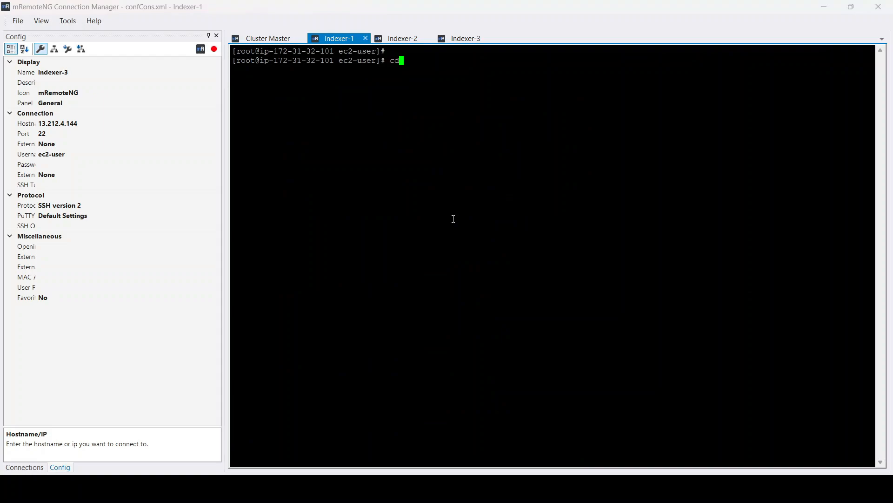
text( /opt/splunk/etc/)
text(ls)
key(Return)
text(cd /opt/splunk/)
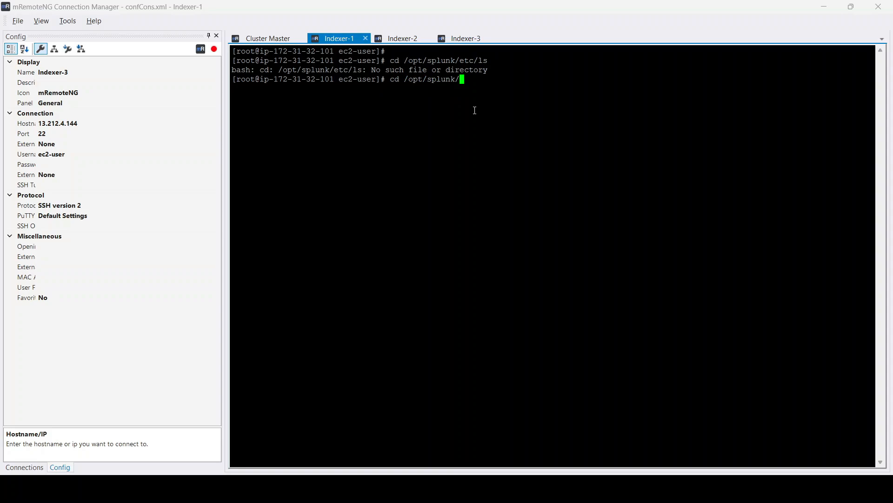
text(etc/)
key(Return)
text(ls)
key(Return)
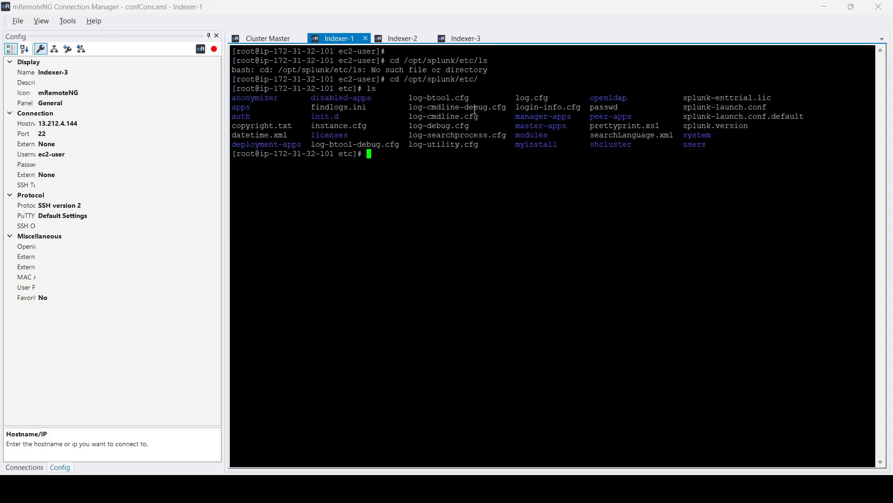
- Change into the peer-apps directory on Indexer-1 and list its contents
double_click(608, 119)
text(cd pe)
key(Tab)
key(Return)
text(ls)
key(Return)
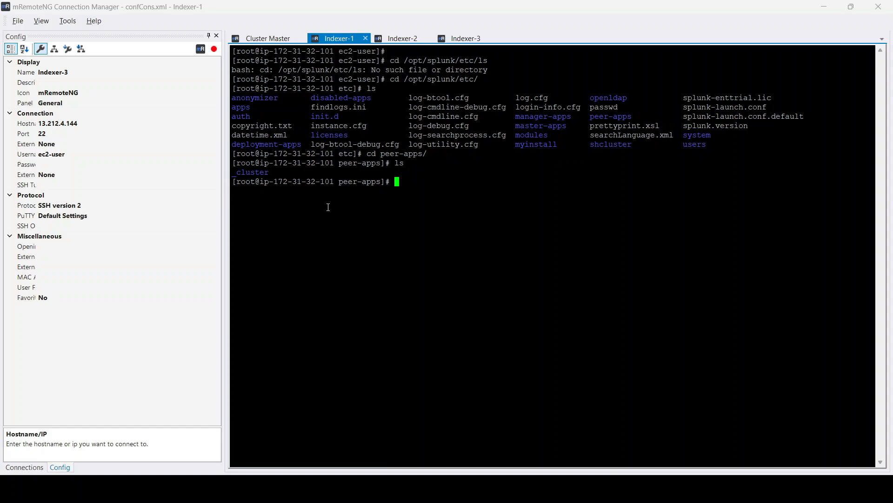
- On the Indexer-2 session, change to /opt/splunk/etc/peer-apps/ and list its contents
click(403, 39)
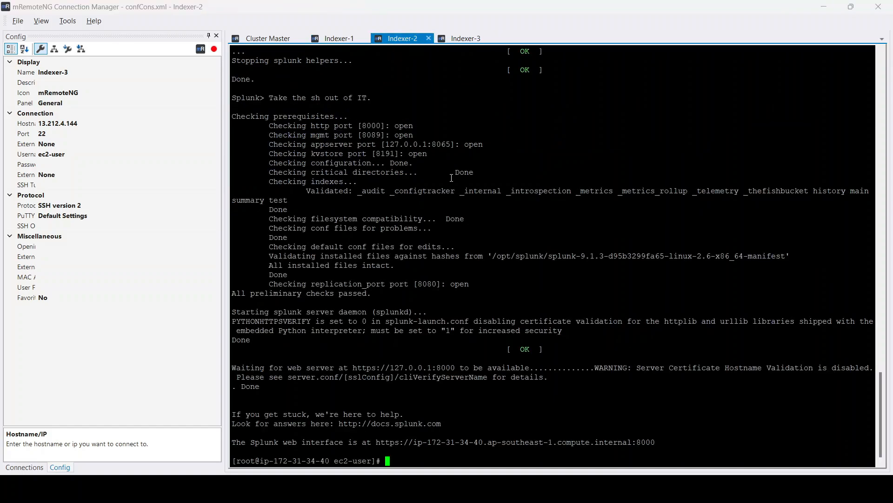
text(cd /opt/sp)
key(Tab)
text(e)
key(Tab)
text(p)
key(Tab)
key(Return)
text(ls)
key(Return)
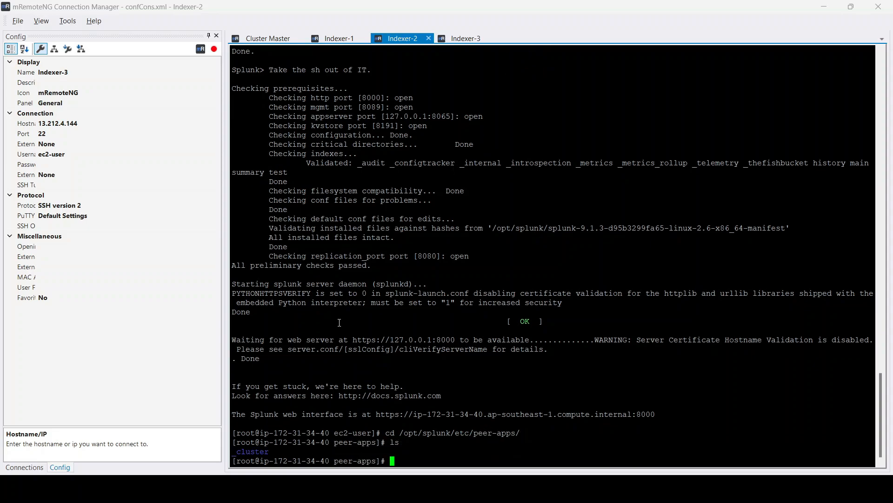
- On the Indexer-3 session, change to /opt/splunk/etc/peer-apps/ and list its contents
click(463, 38)
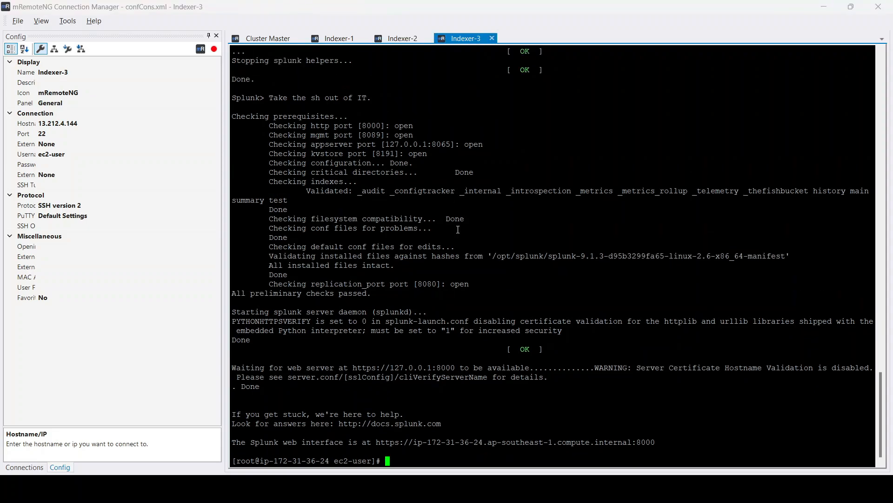
text(cd /opt/s)
key(Tab)
text(etc/pee)
key(Tab)
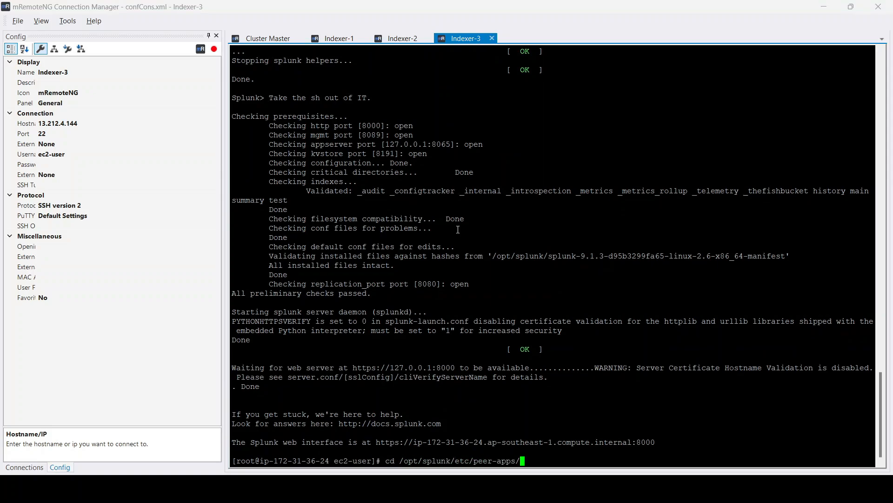
key(Return)
text(ls)
key(Return)
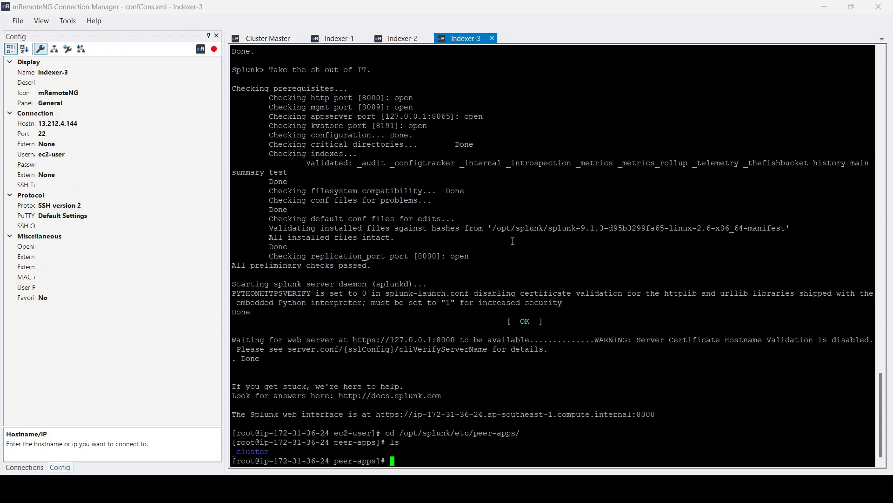
- Return to the Cluster Master session and run the apply cluster-bundle command
click(400, 38)
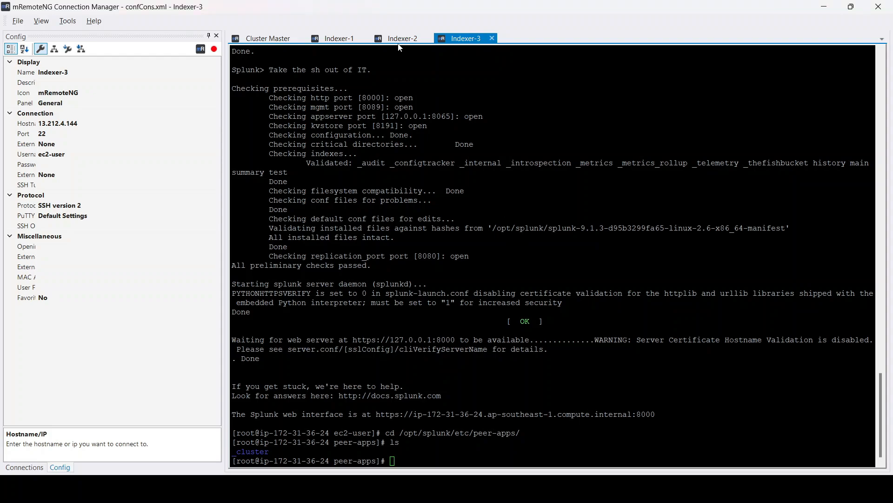
click(345, 42)
click(269, 39)
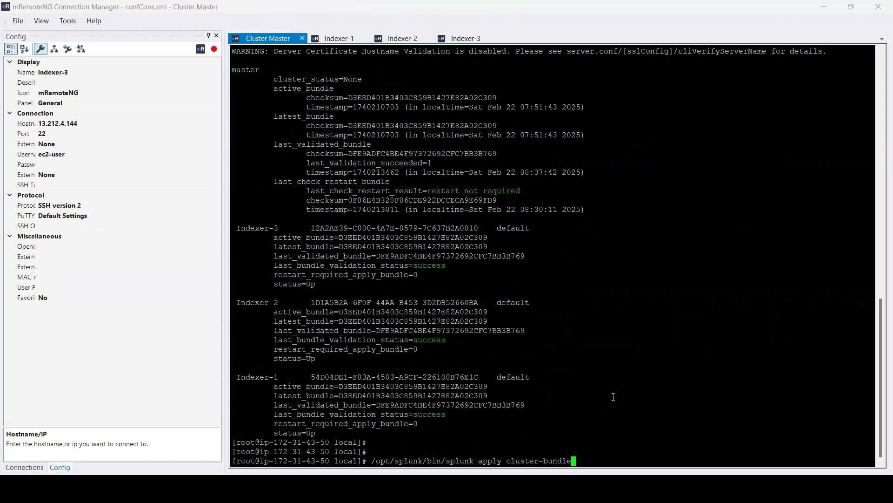
key(Return)
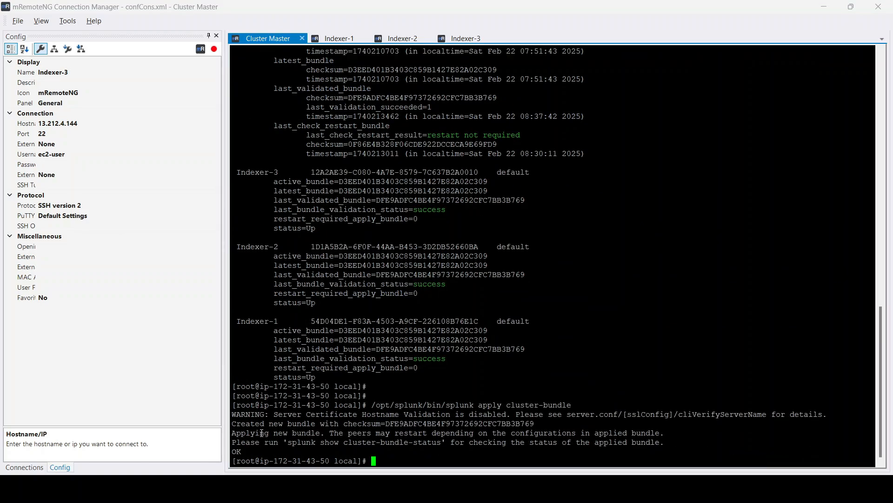
- Read through the messages returned by the apply cluster-bundle command
drag(236, 433, 328, 434)
click(400, 435)
drag(515, 433, 642, 434)
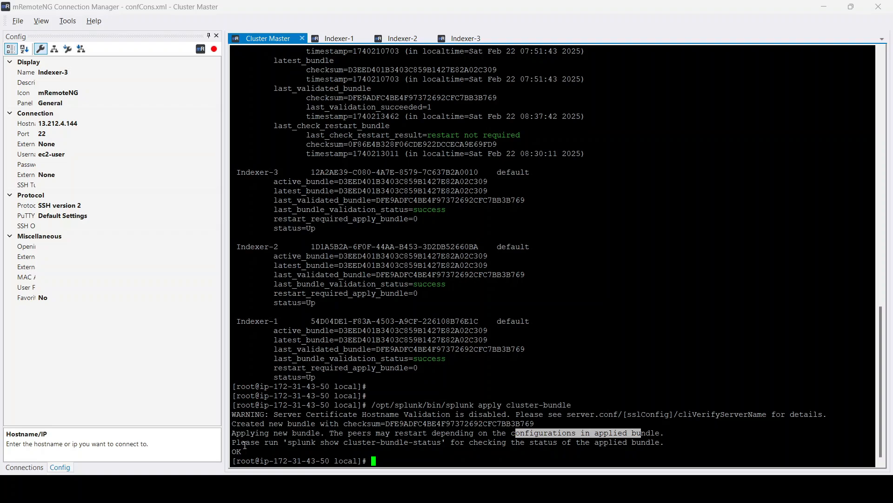
click(264, 445)
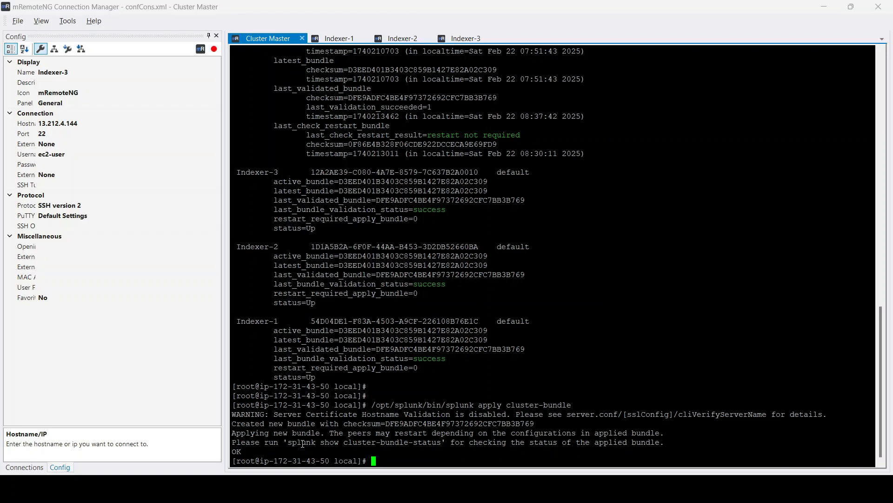
drag(288, 442, 386, 434)
click(490, 442)
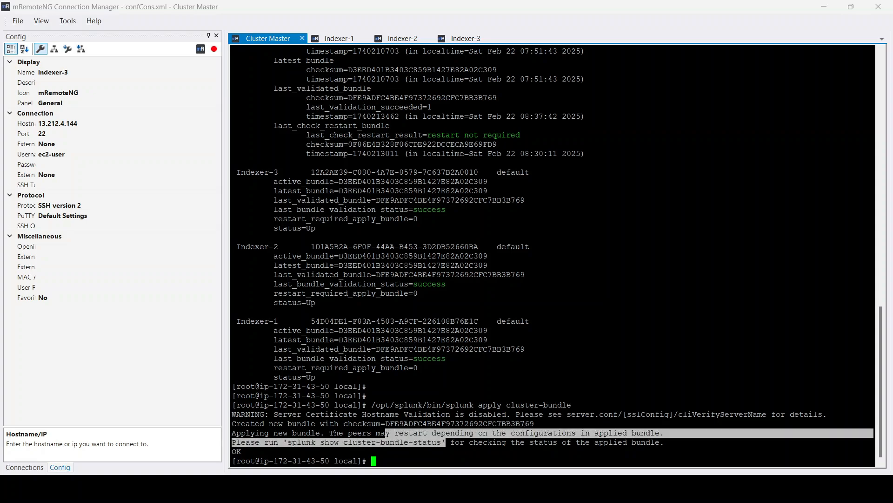
click(461, 223)
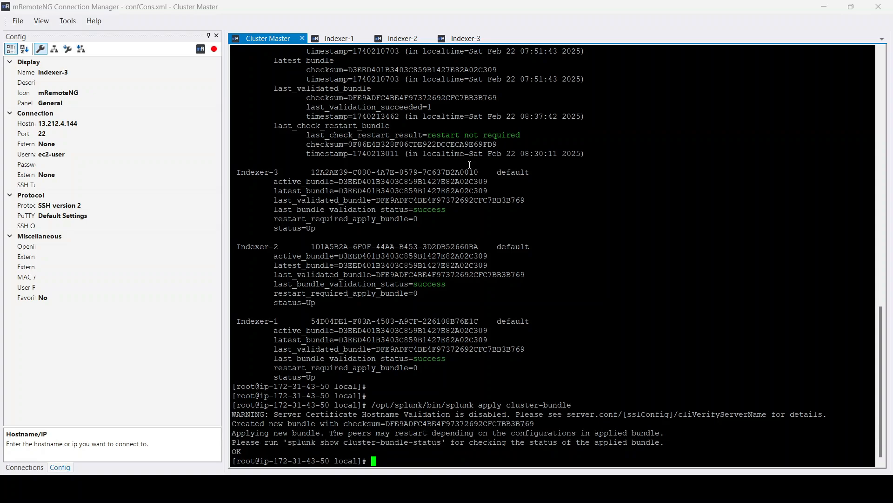
- Scroll back and compare the master's active, latest and last validated bundle checksums in the earlier status output
scroll(470, 164, up, 7)
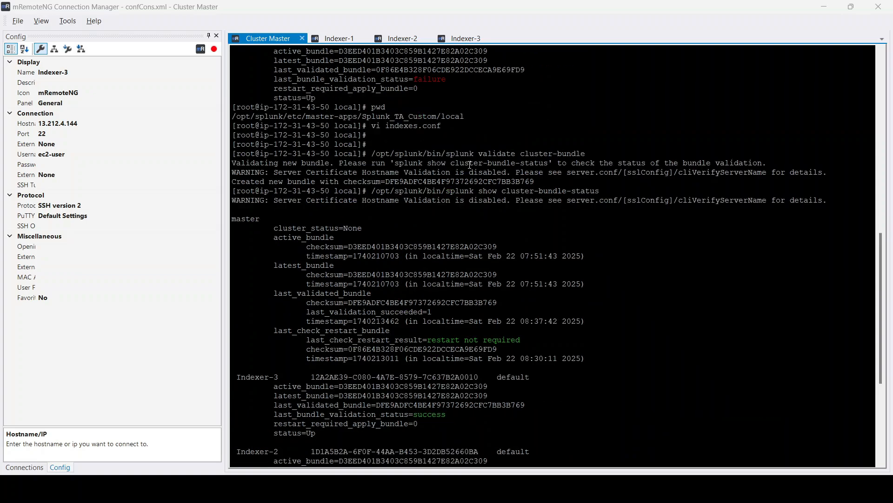
double_click(299, 238)
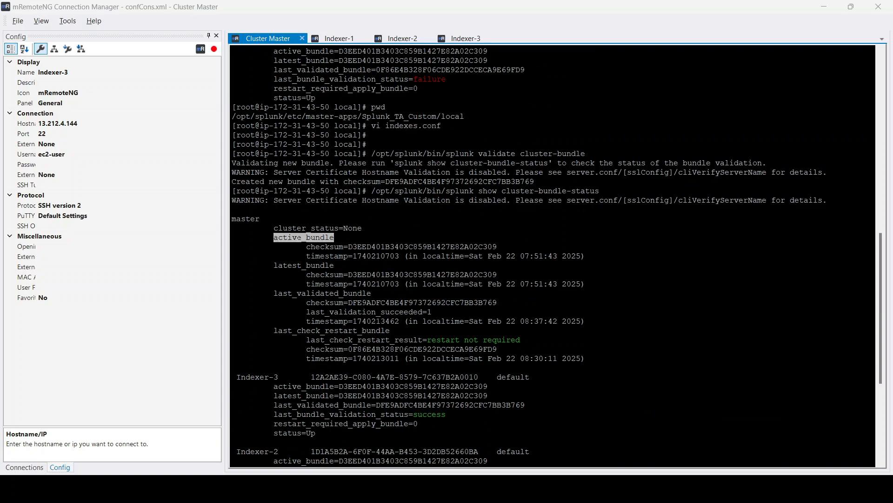
double_click(446, 247)
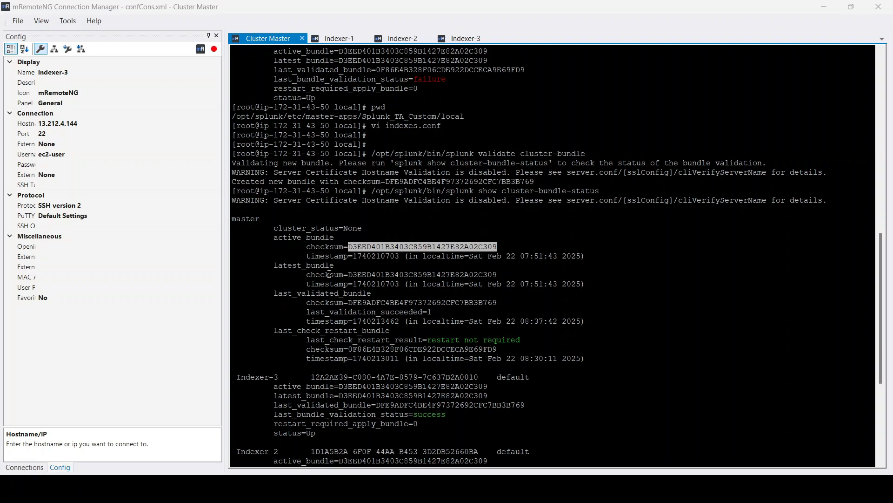
double_click(290, 295)
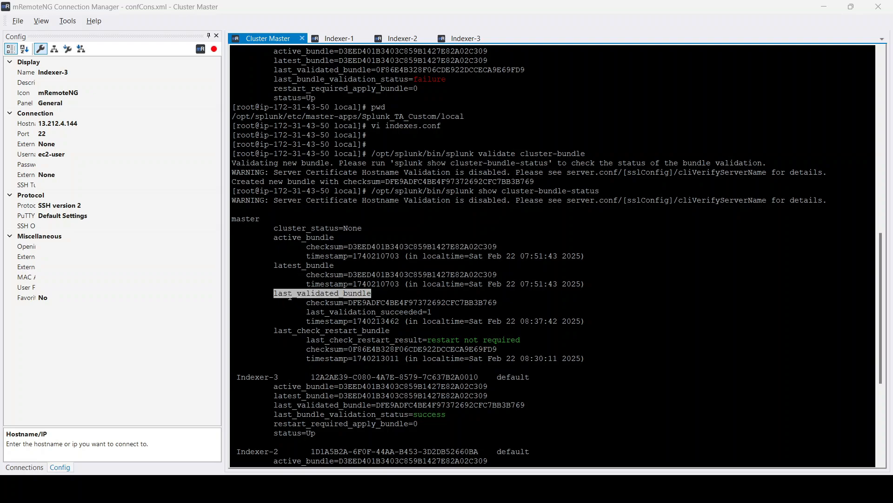
double_click(430, 302)
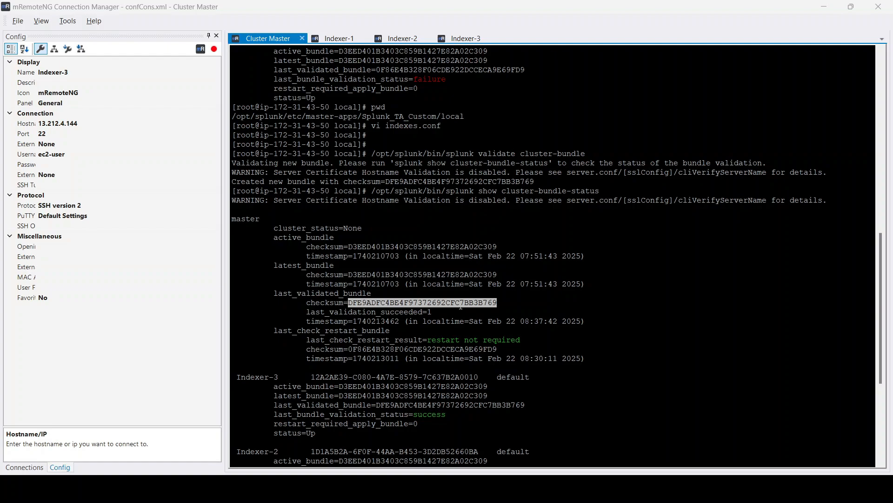
double_click(464, 304)
double_click(423, 246)
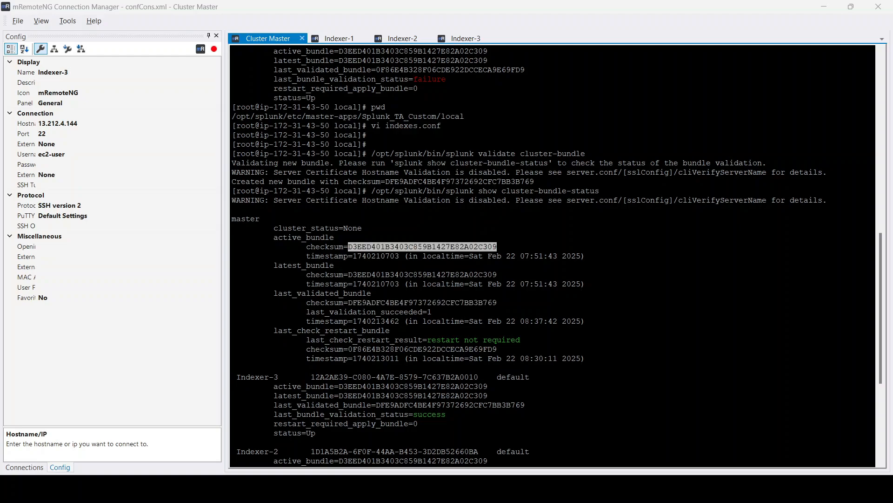
double_click(298, 238)
double_click(290, 265)
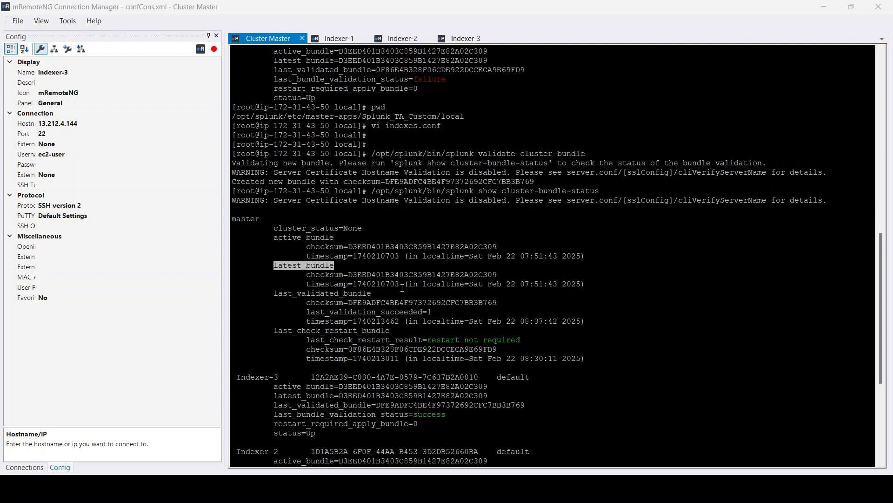
double_click(416, 302)
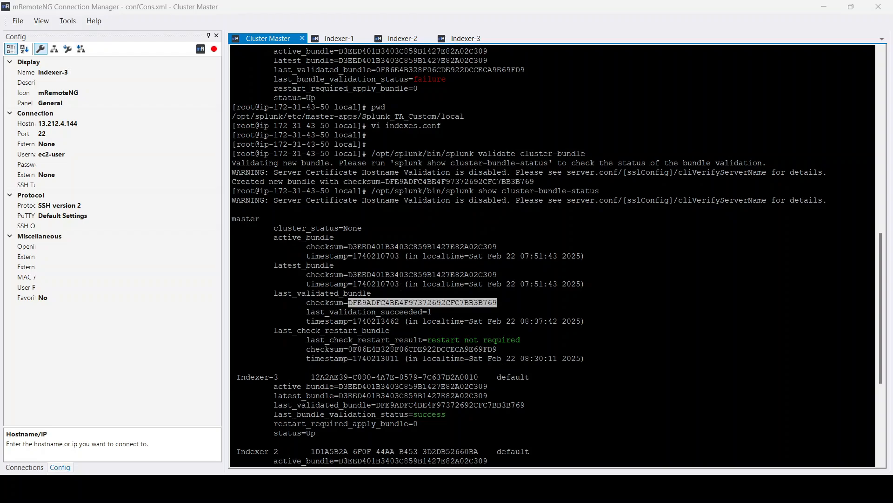
- Rerun splunk show cluster-bundle-status on the Cluster Master and compare the active and latest bundle checksums
scroll(503, 360, down, 7)
key(Up)
key(Up)
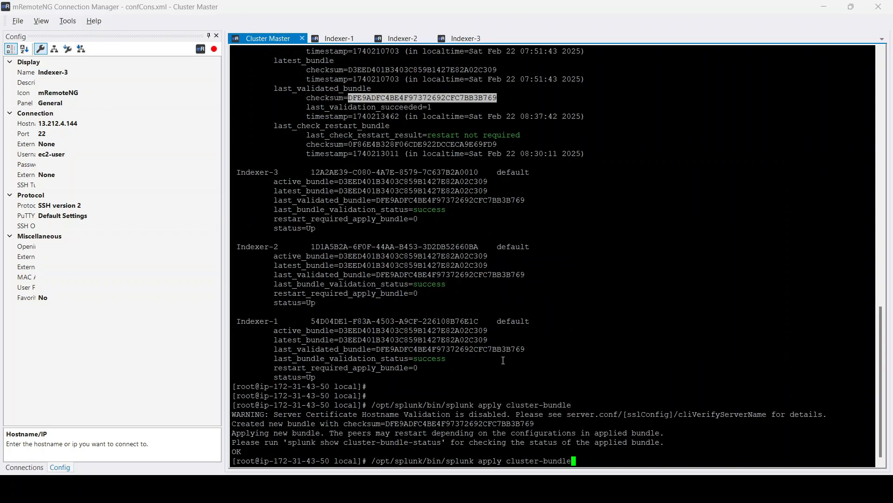
key(Return)
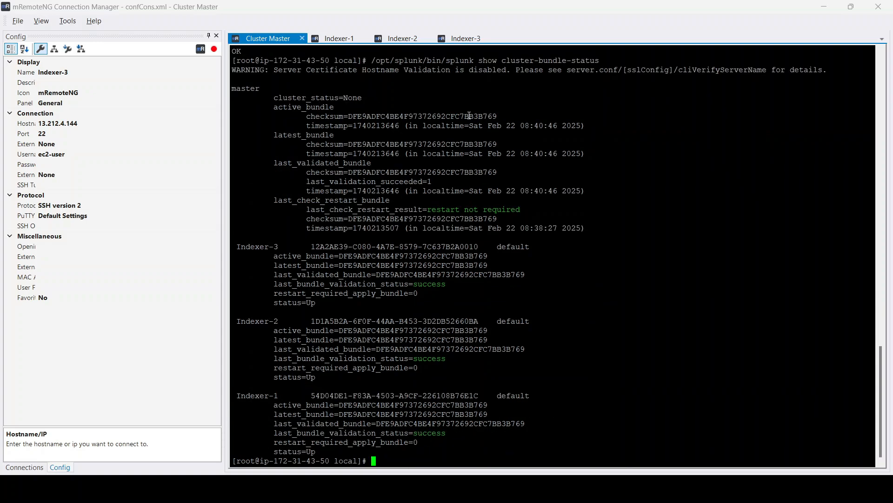
double_click(482, 116)
double_click(479, 145)
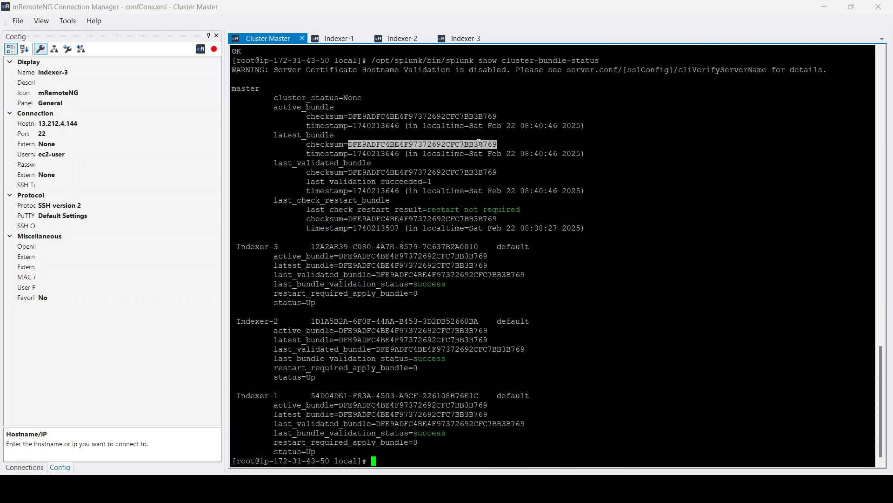
- Highlight the master's active_bundle and latest_bundle entries and their checksums in the bundle status output
double_click(290, 107)
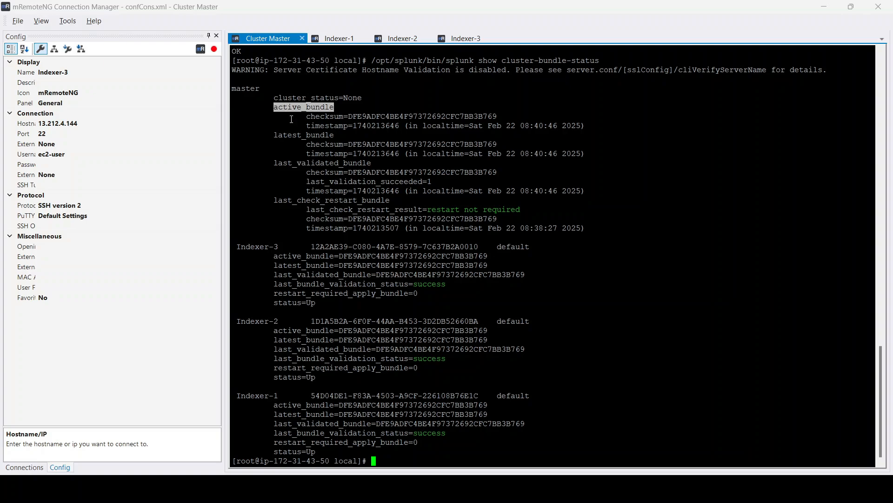
double_click(288, 138)
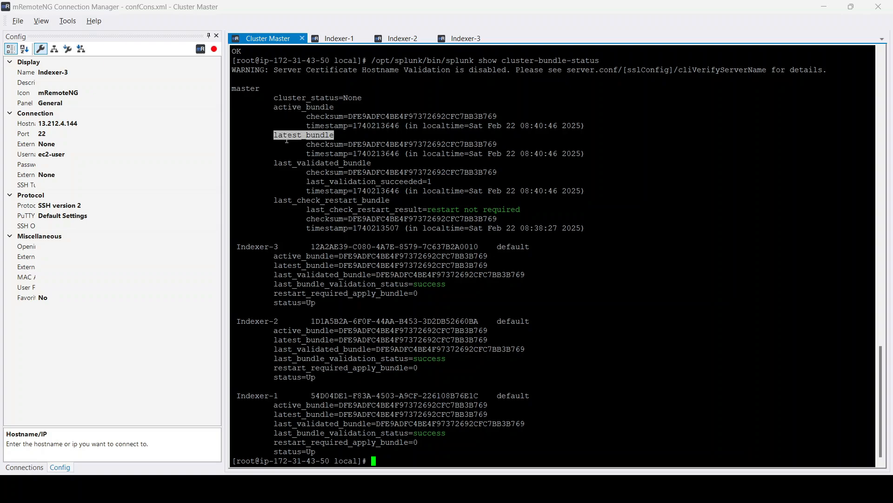
double_click(450, 145)
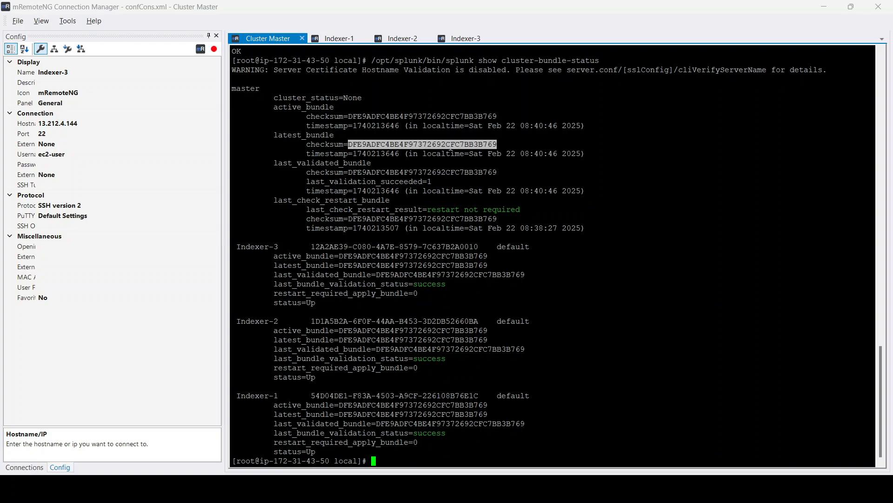
double_click(423, 118)
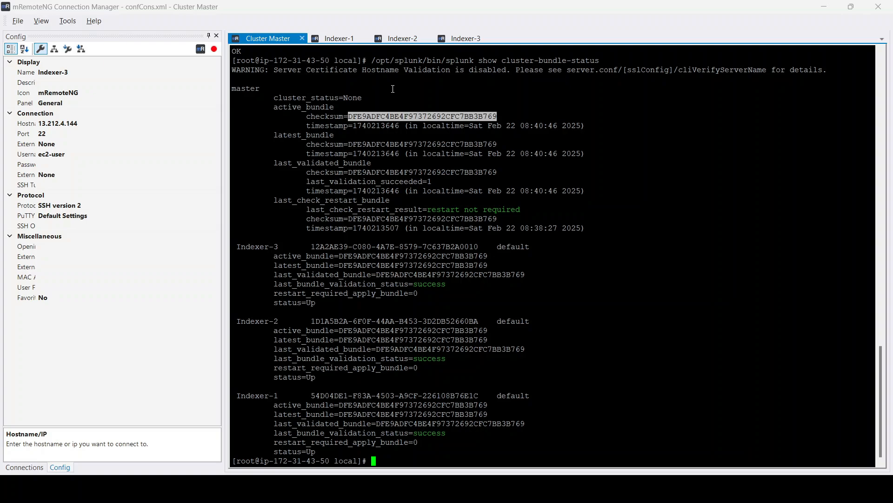
- Switch to the Indexer-1 session and list the contents of its peer-apps directory
click(339, 38)
text(ls)
key(Return)
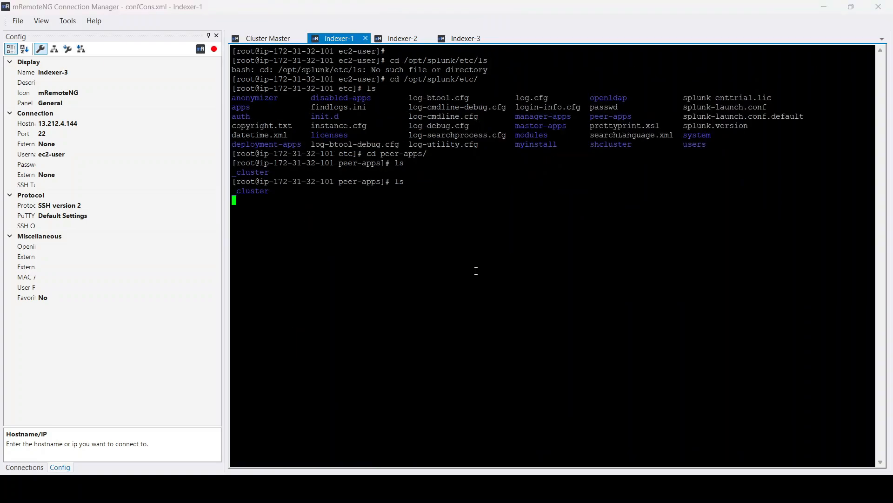
text(ls)
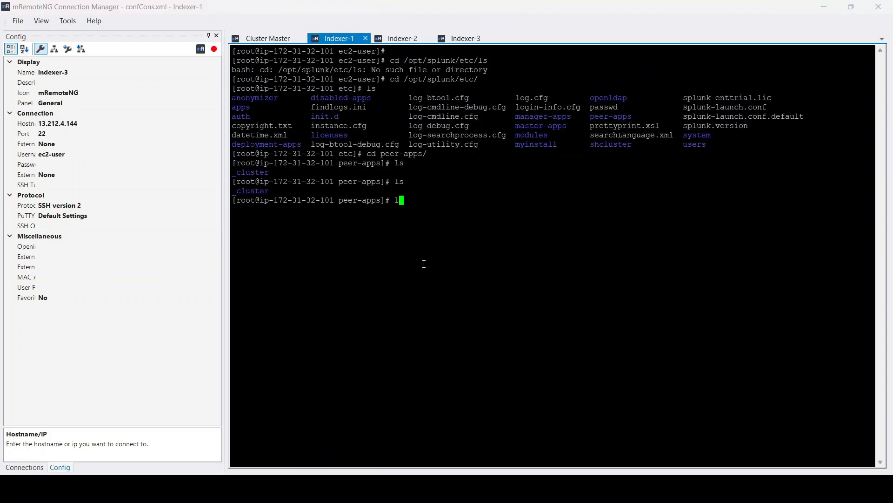
key(Return)
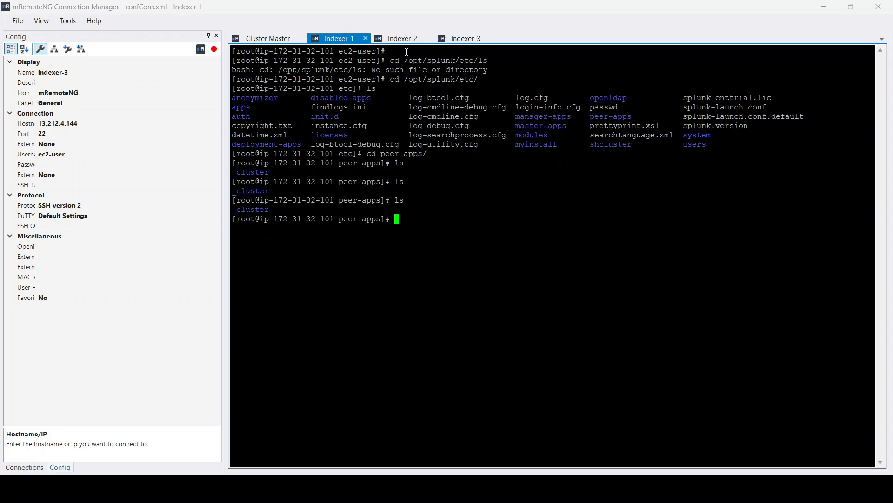
- In the Indexer-2 session, clear the terminal and list the peer-apps directory
click(402, 38)
text(clea)
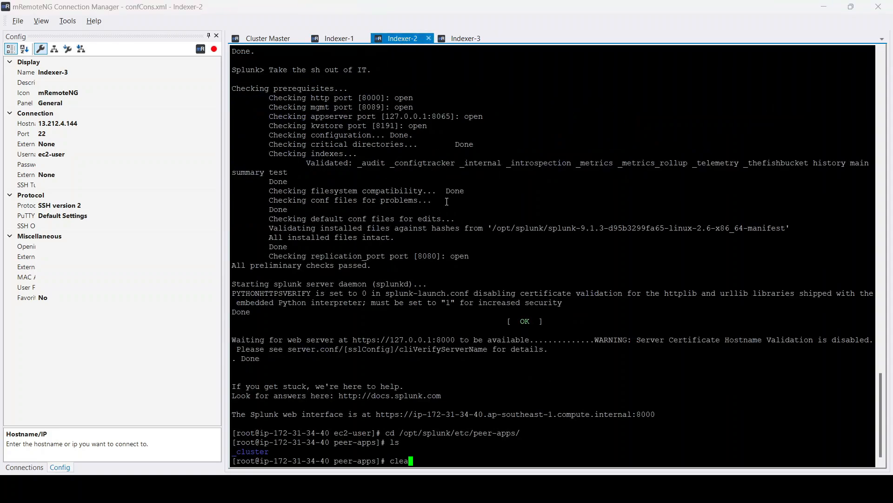
text(r)
key(Return)
key(Return)
key(Return)
text(ls)
key(Return)
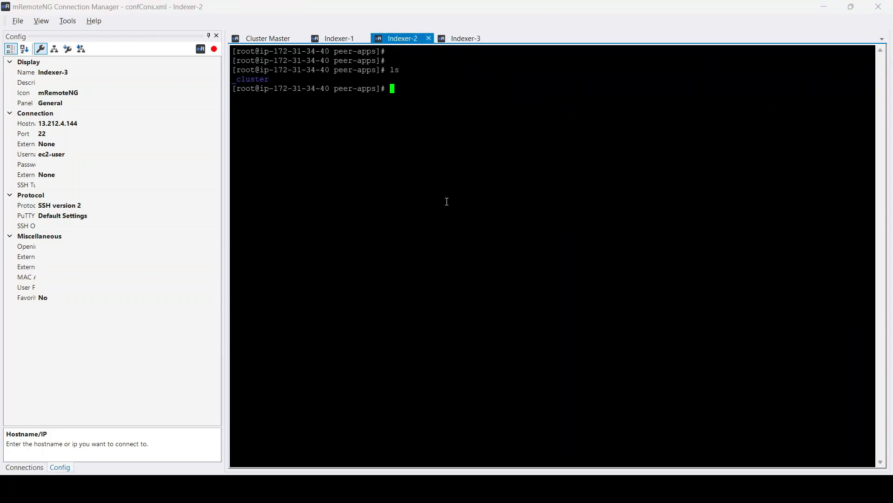
- In the Indexer-3 session, clear the terminal and list the peer-apps directory
click(463, 38)
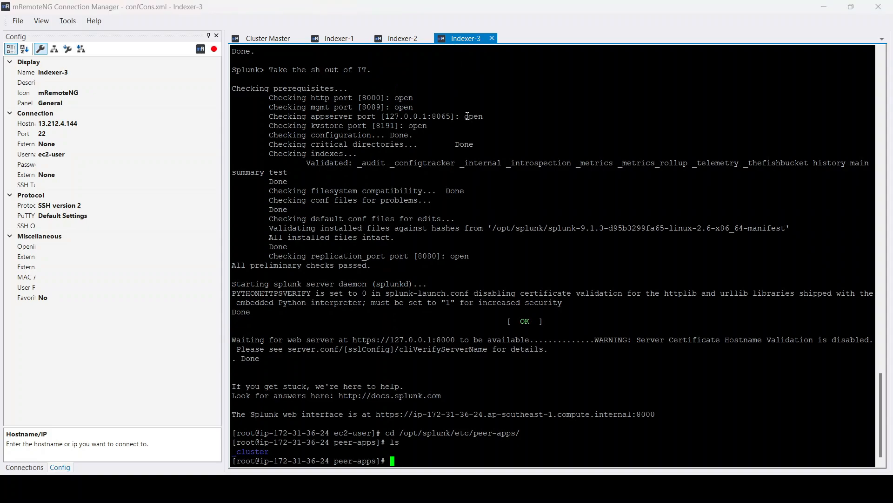
text(clear)
key(Return)
key(Return)
text(ls)
key(Return)
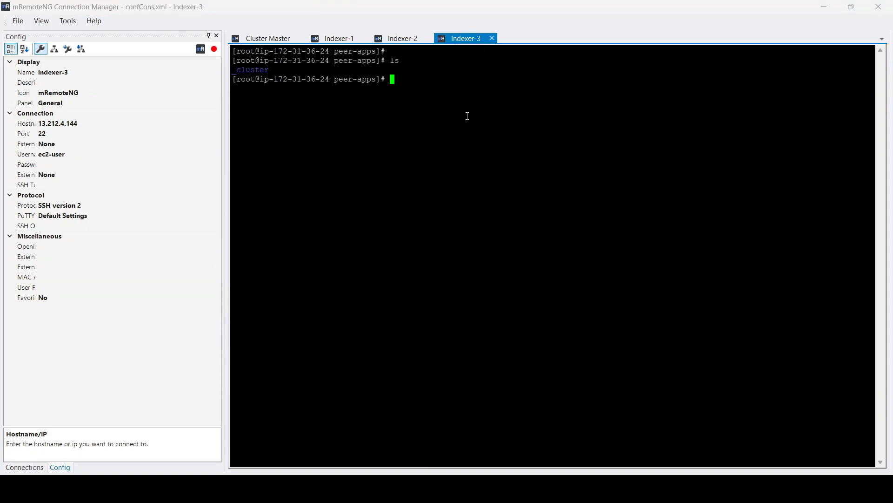
- Check the peer-apps listings on Indexer-1, Indexer-2 and Indexer-3 for the Splunk_TA_Custom app folder
click(348, 40)
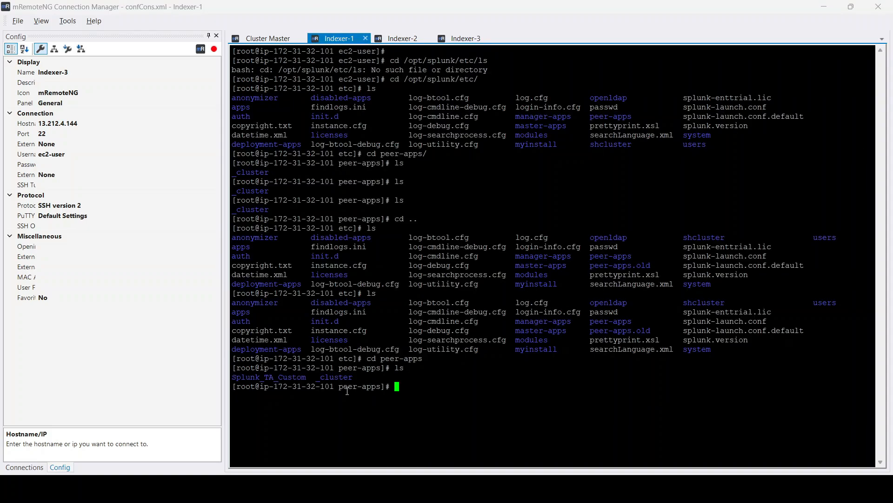
double_click(258, 376)
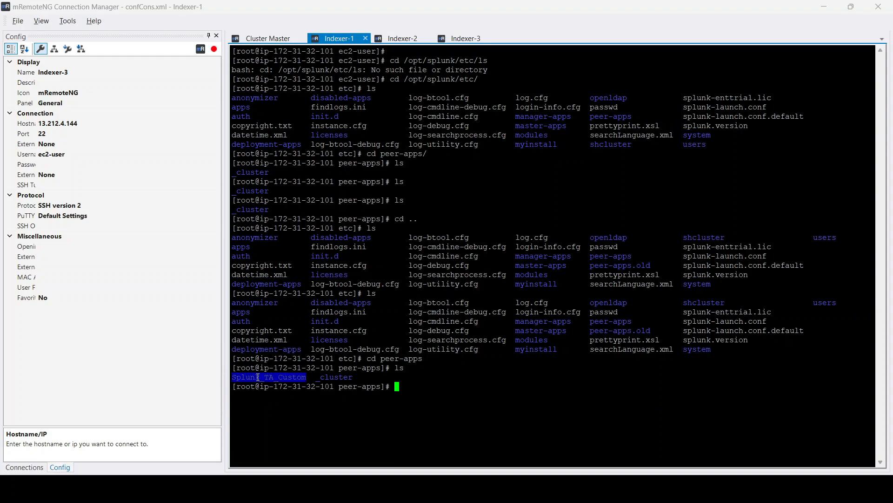
click(401, 39)
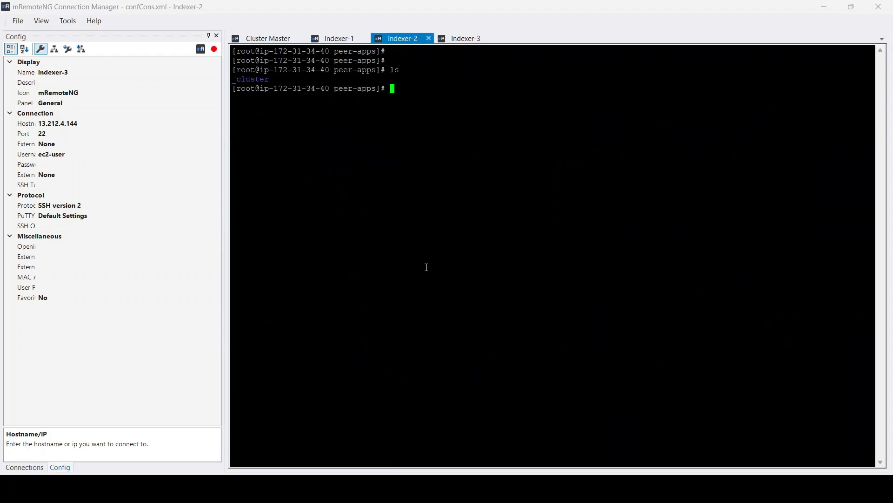
text(ls)
key(Return)
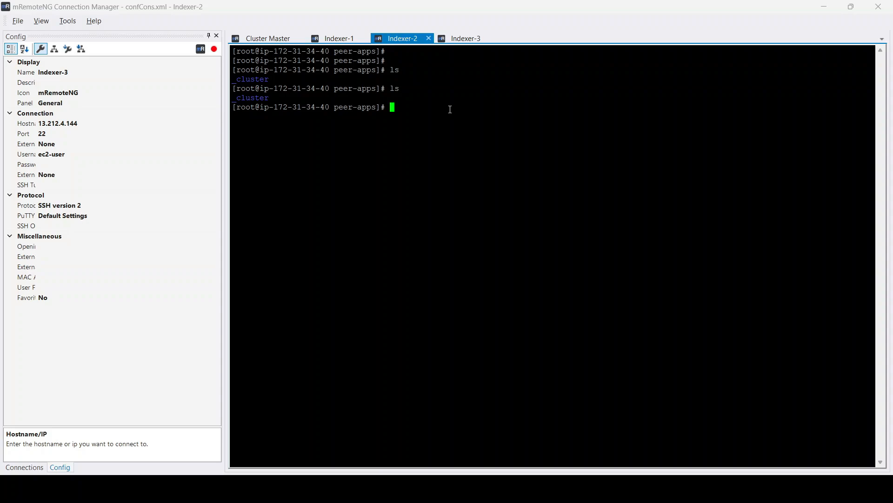
click(465, 39)
text(l)
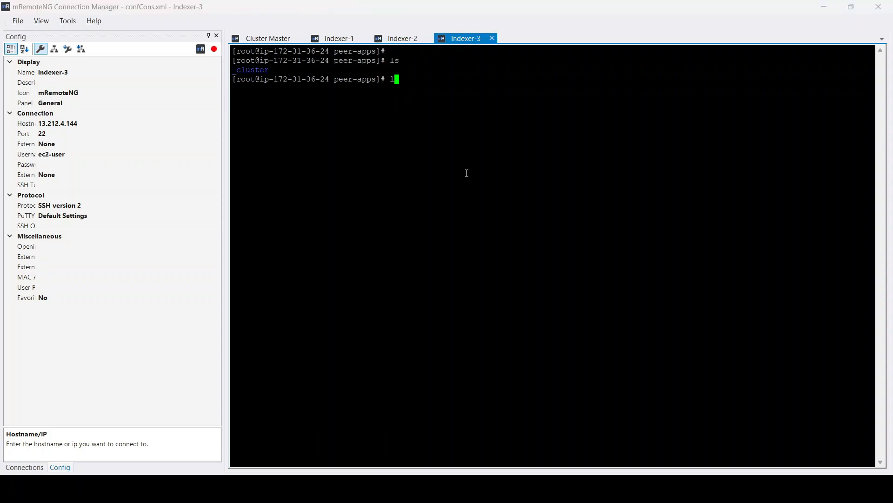
text(s)
key(Return)
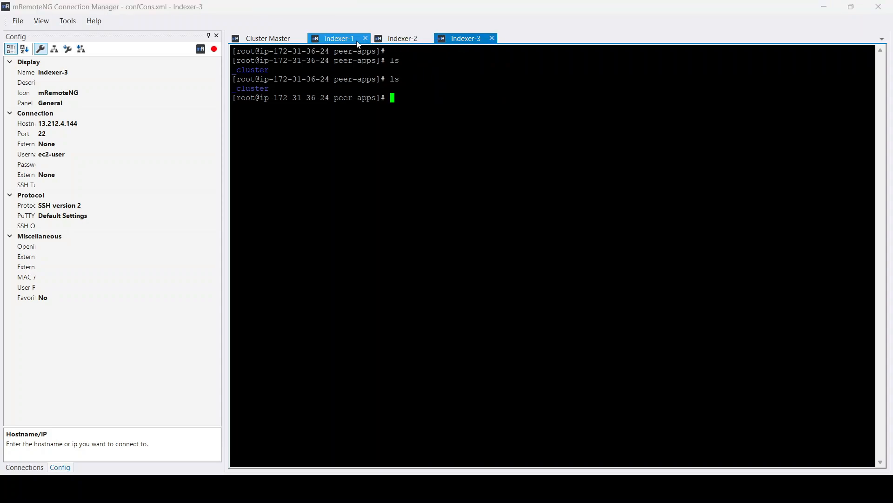
- Relist peer-apps on Indexer-2 and Indexer-3 and highlight the Splunk_TA_Custom folder in each
click(344, 41)
click(402, 40)
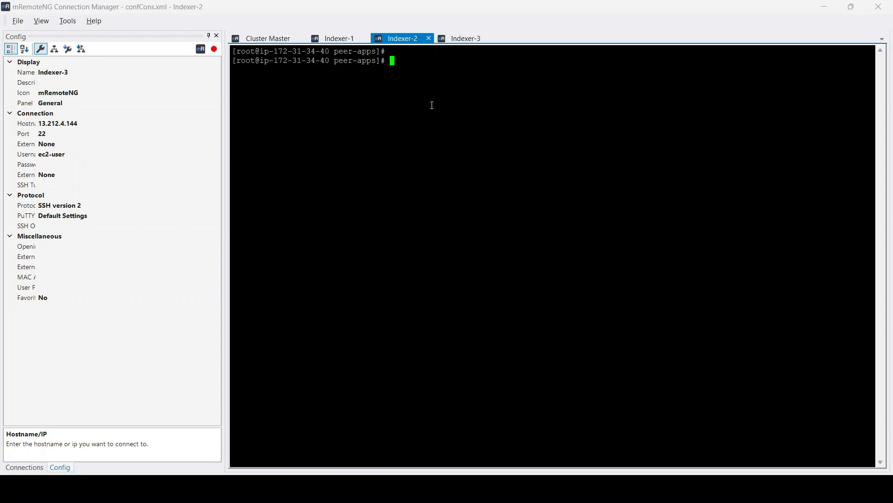
text(ls)
key(Return)
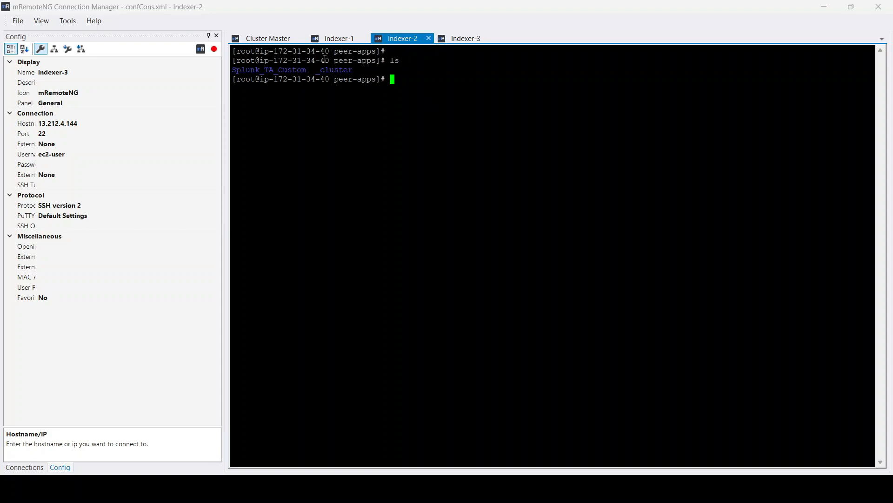
double_click(298, 72)
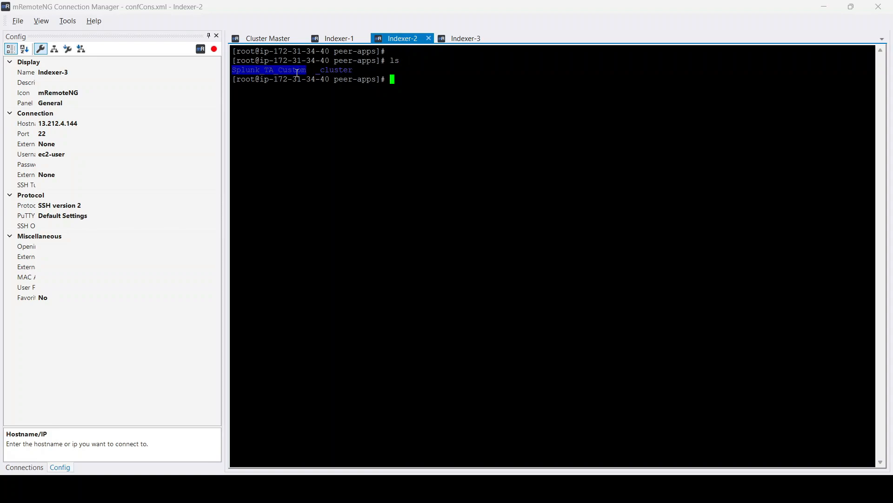
click(462, 40)
text(ls)
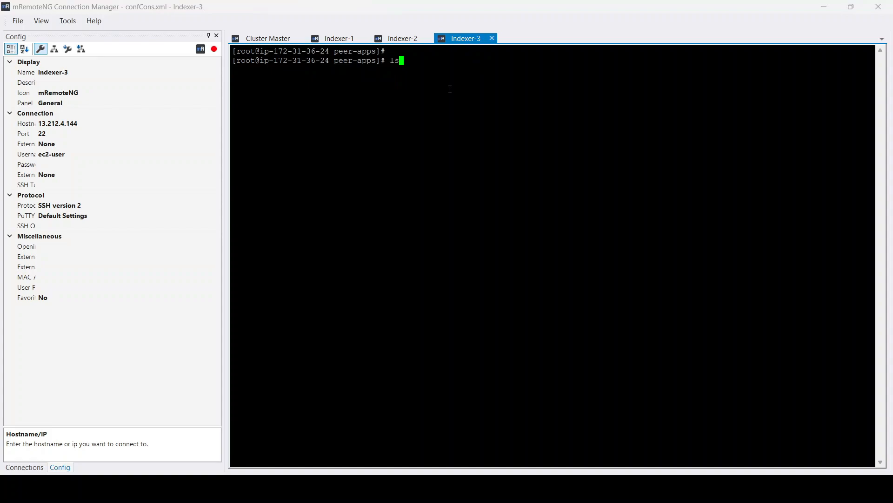
key(Return)
double_click(286, 72)
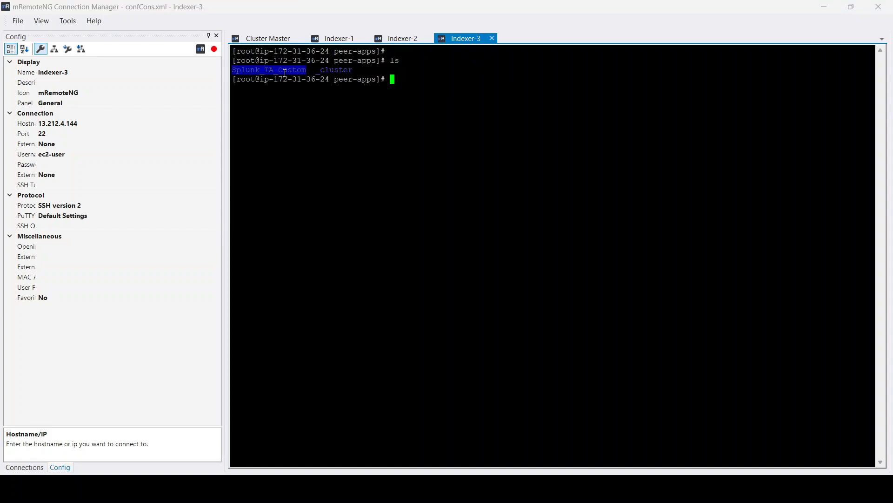
- Review the outputs in the Cluster Master and each indexer session
click(338, 38)
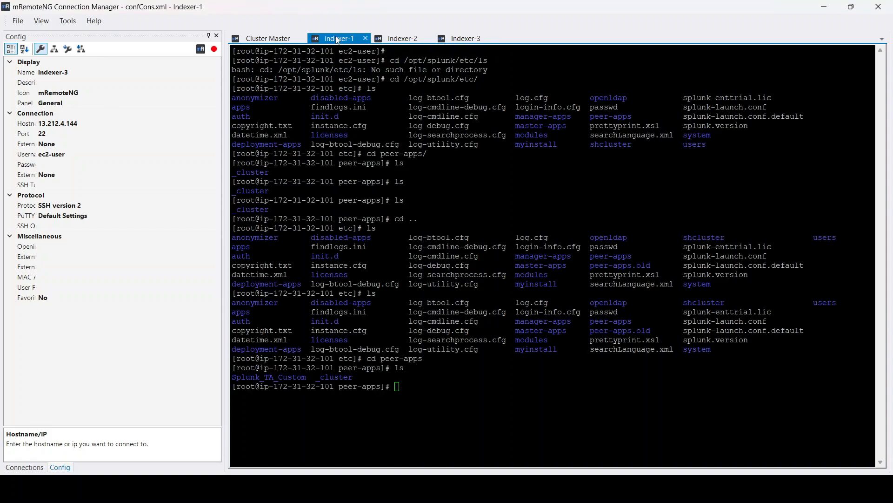
click(279, 38)
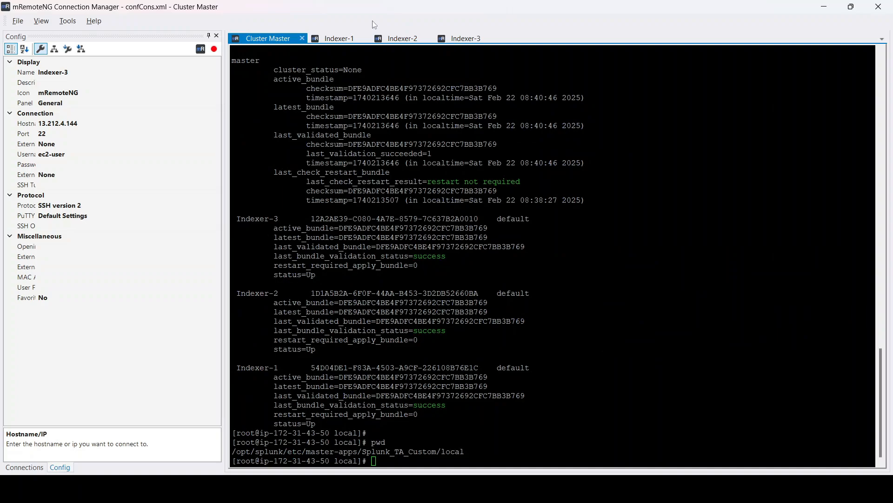
click(333, 39)
click(399, 40)
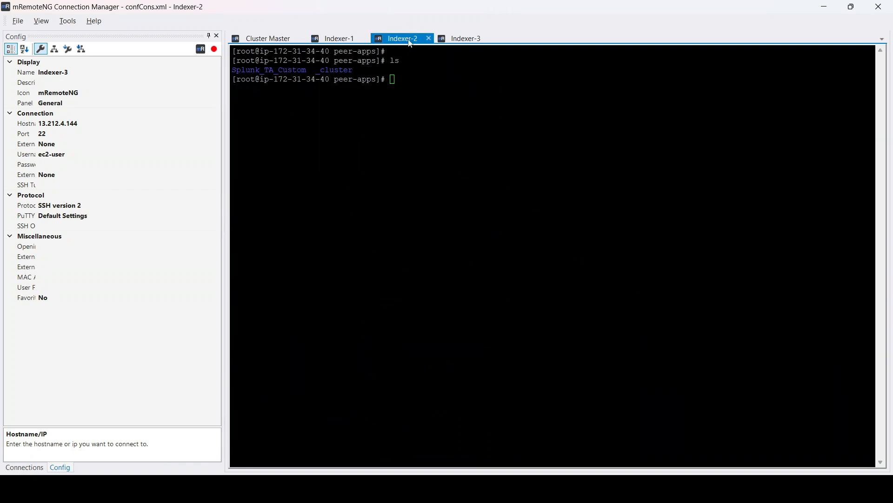
click(463, 39)
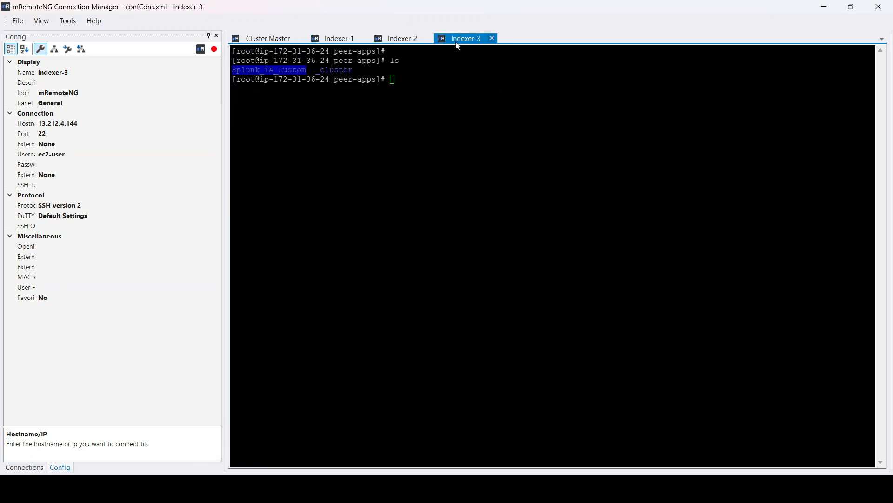
click(401, 90)
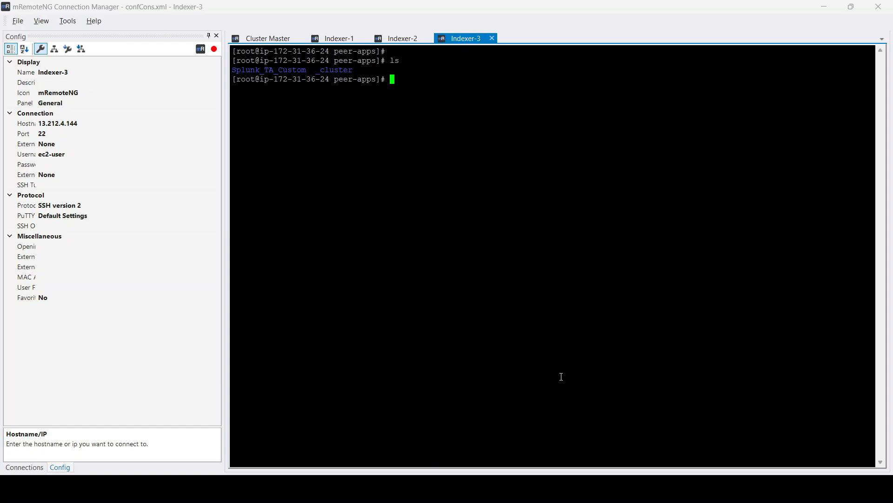
- Switch to the browser, reload Indexer-1's Indexes page and filter the index list for aws
click(574, 400)
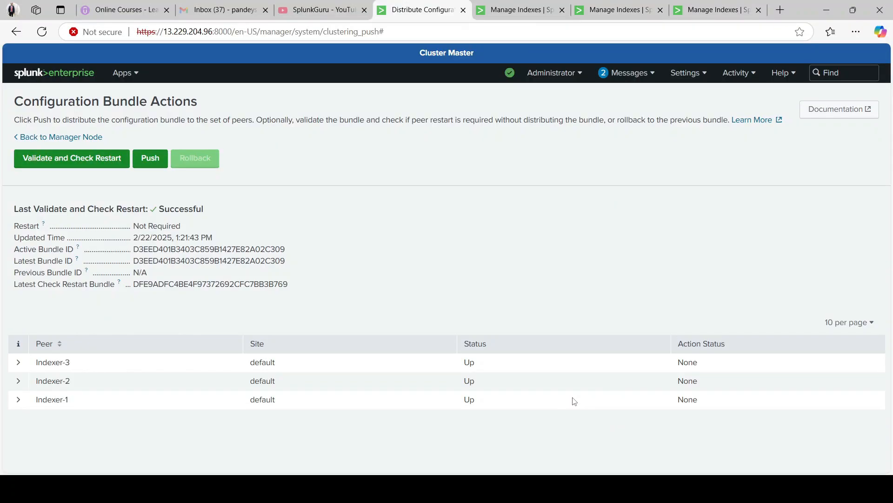
click(511, 4)
click(431, 5)
click(511, 4)
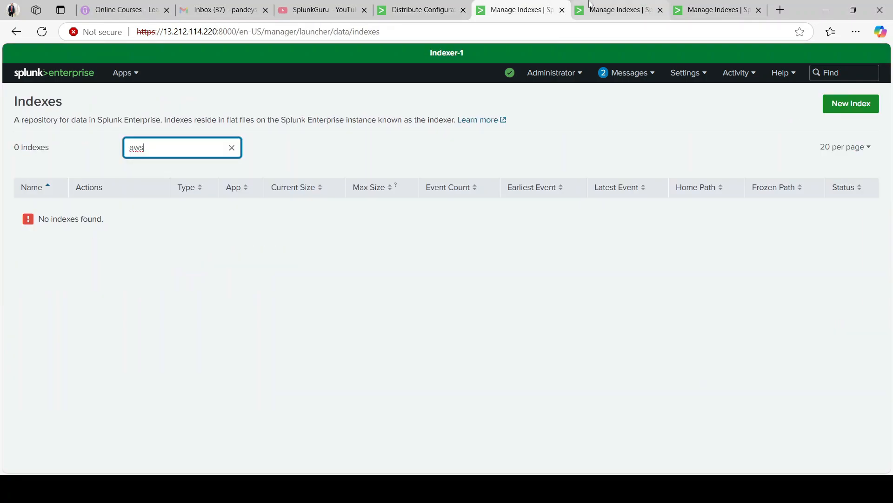
click(156, 155)
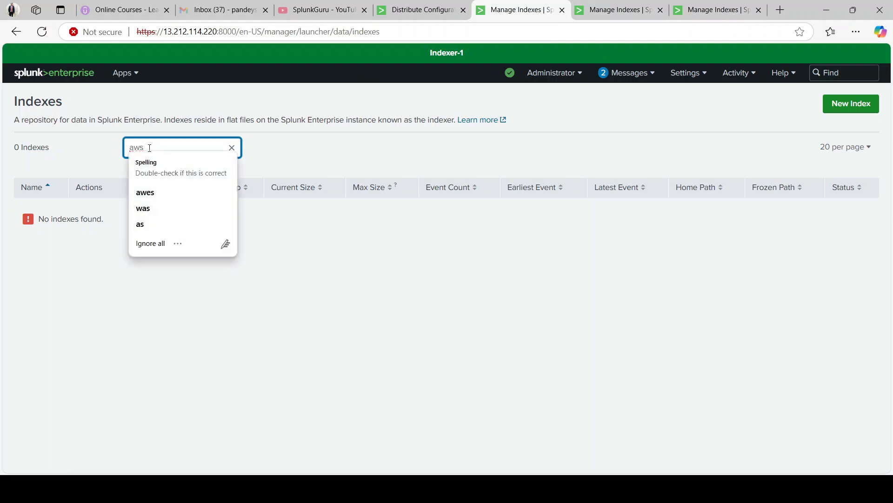
click(44, 33)
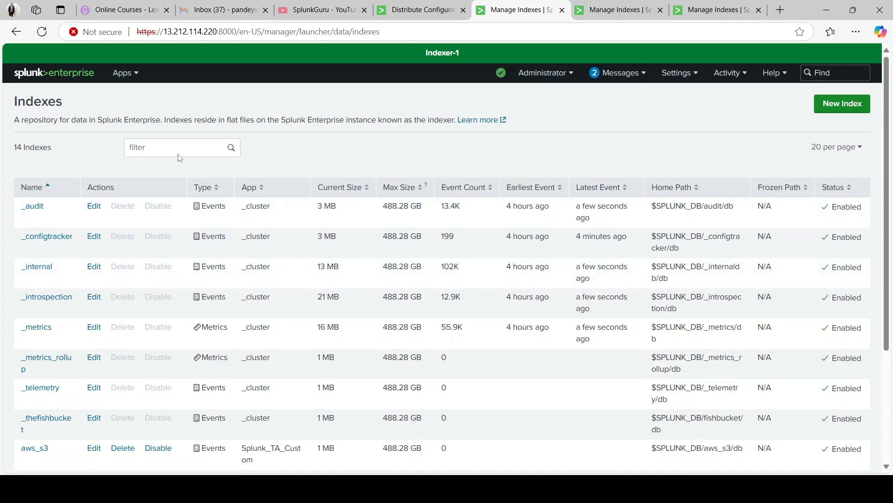
click(160, 145)
text(aws)
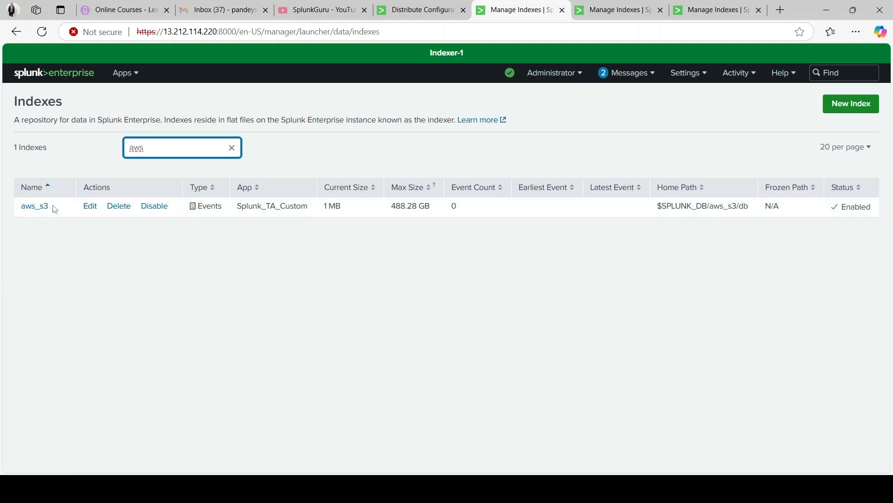
- Reload Indexer-2's Indexes page and filter the index list for aws
click(608, 7)
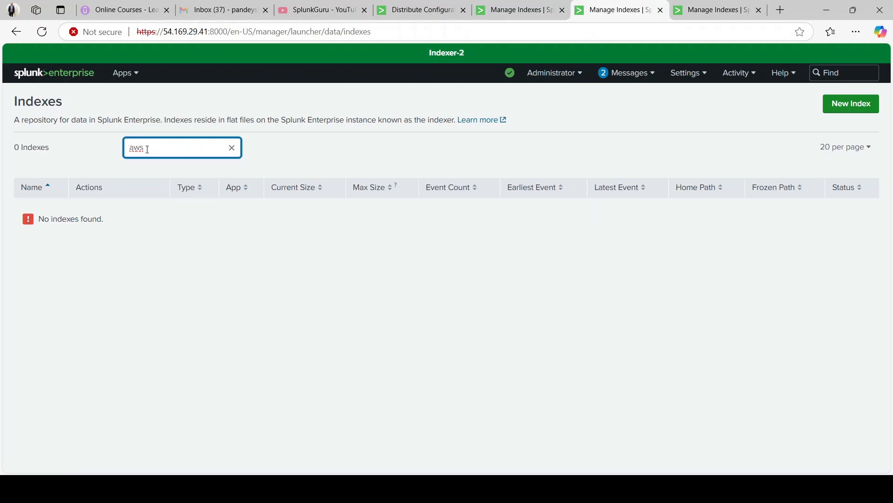
click(41, 32)
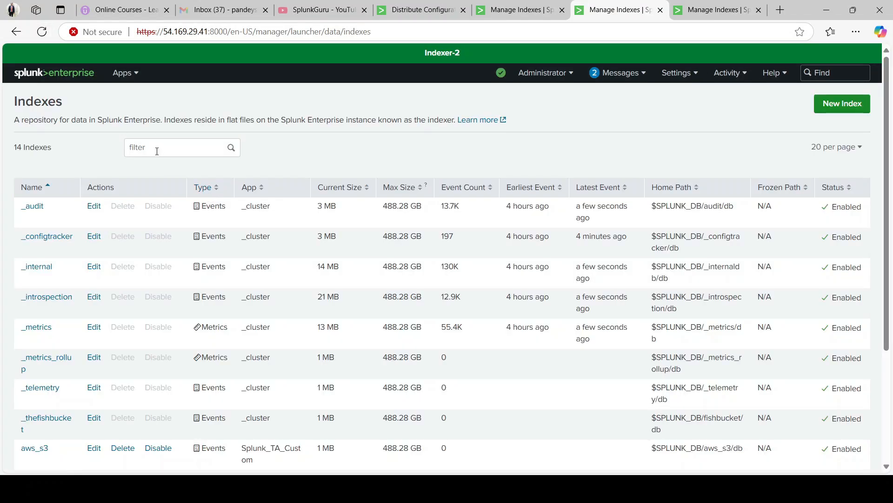
click(158, 147)
text(aws)
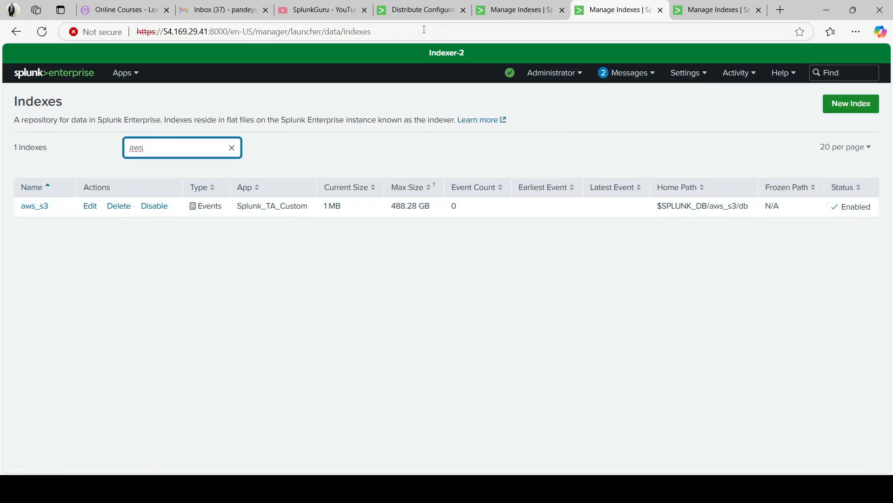
- Reload Indexer-3's Indexes page and filter the index list for aws
click(712, 9)
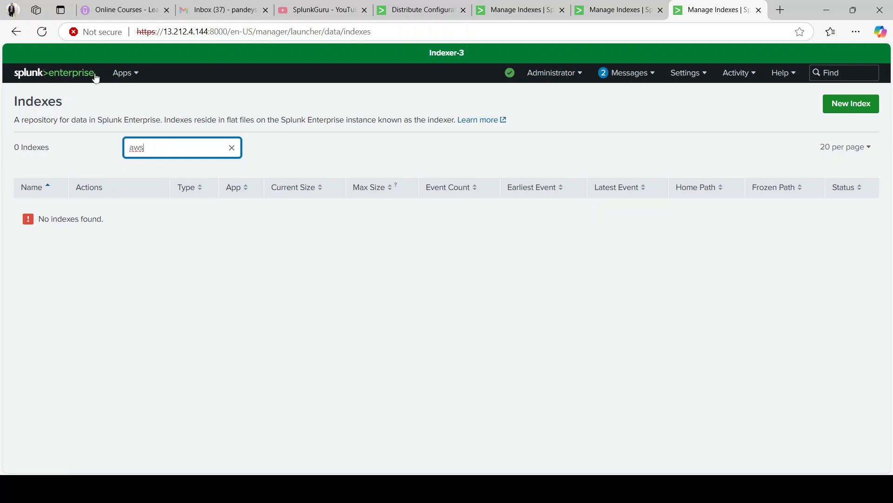
click(42, 32)
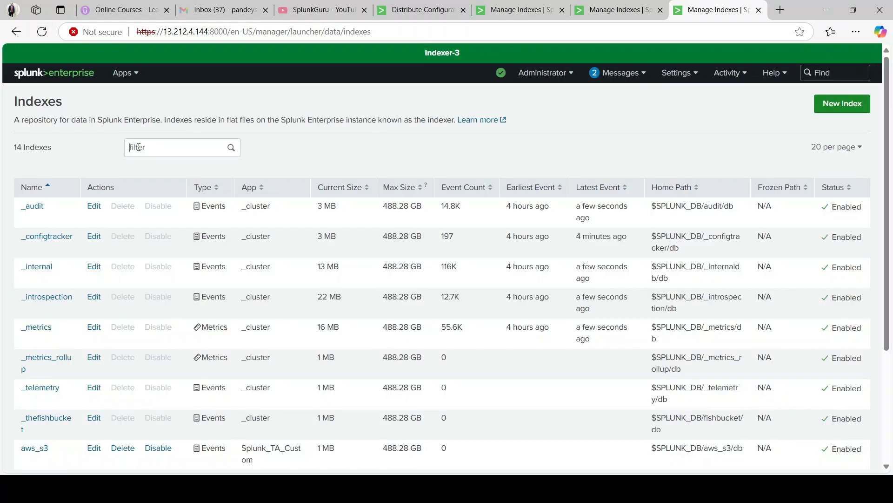
click(139, 147)
text(aws3)
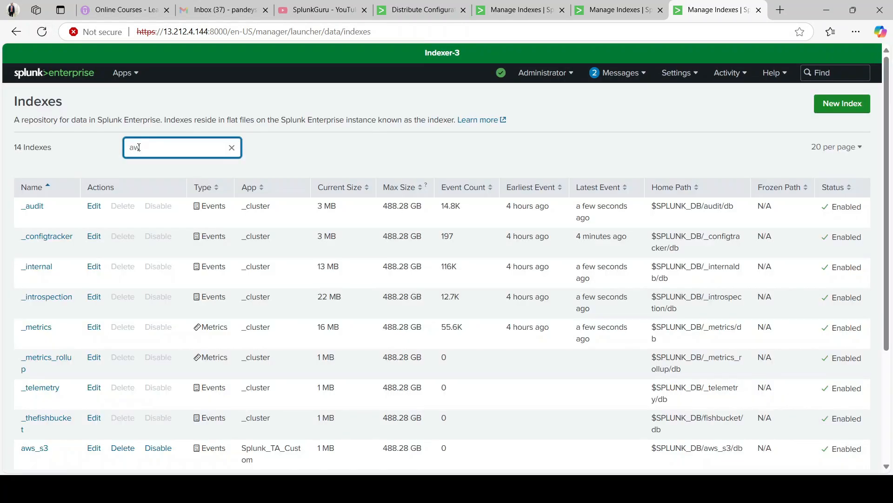
key(BackSpace)
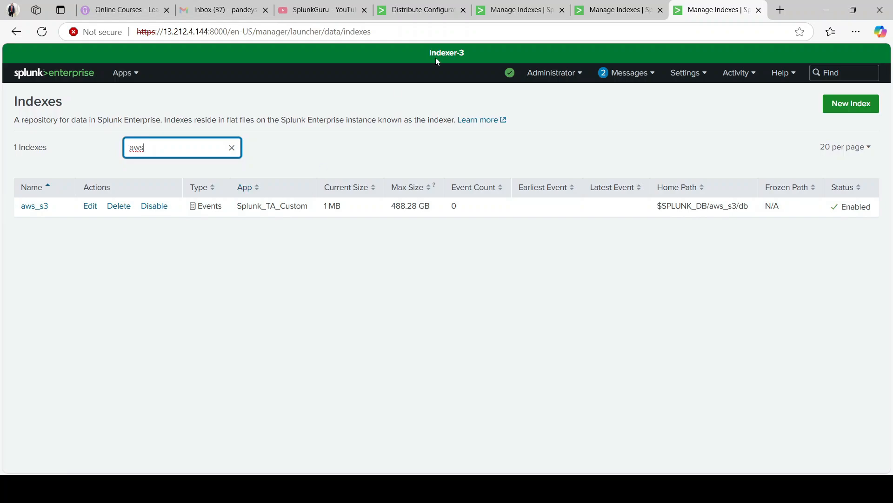
- Return to the Cluster Master's Configuration Bundle Actions page and open and dismiss the Settings menu
click(418, 10)
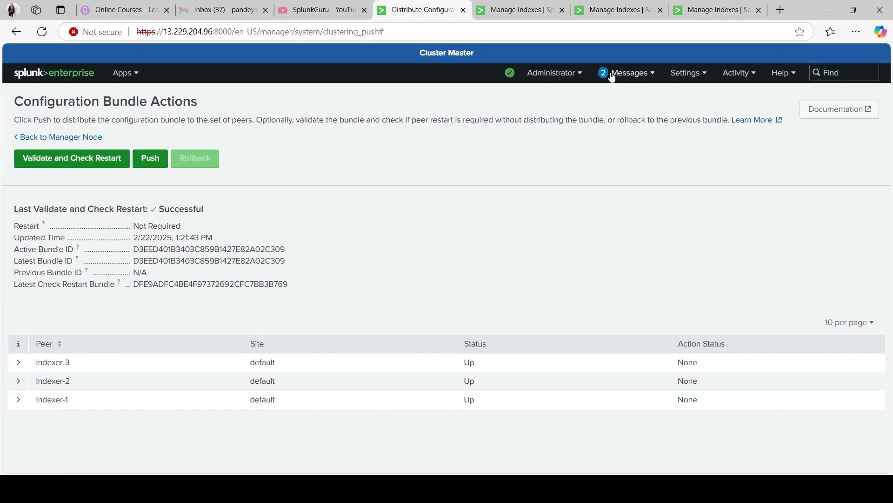
click(675, 73)
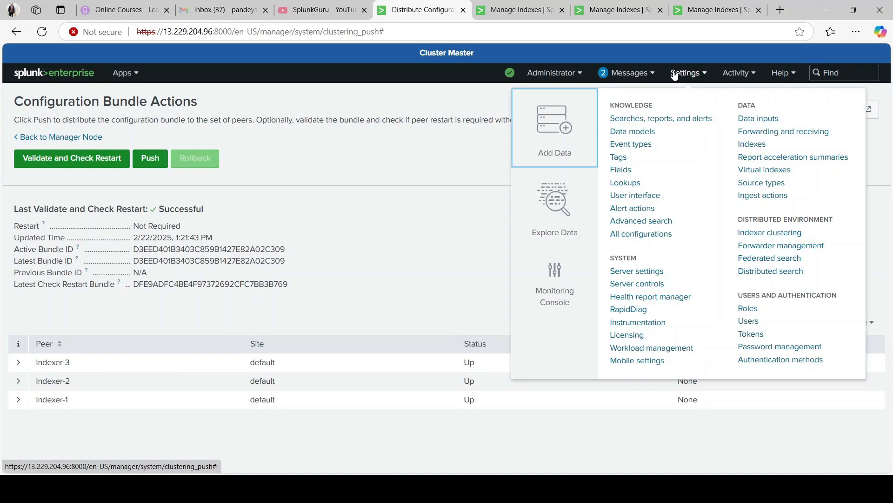
click(394, 170)
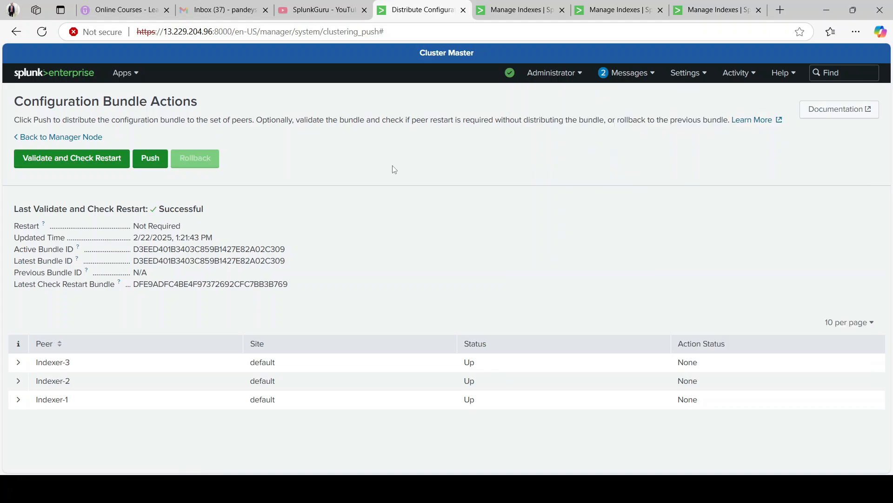